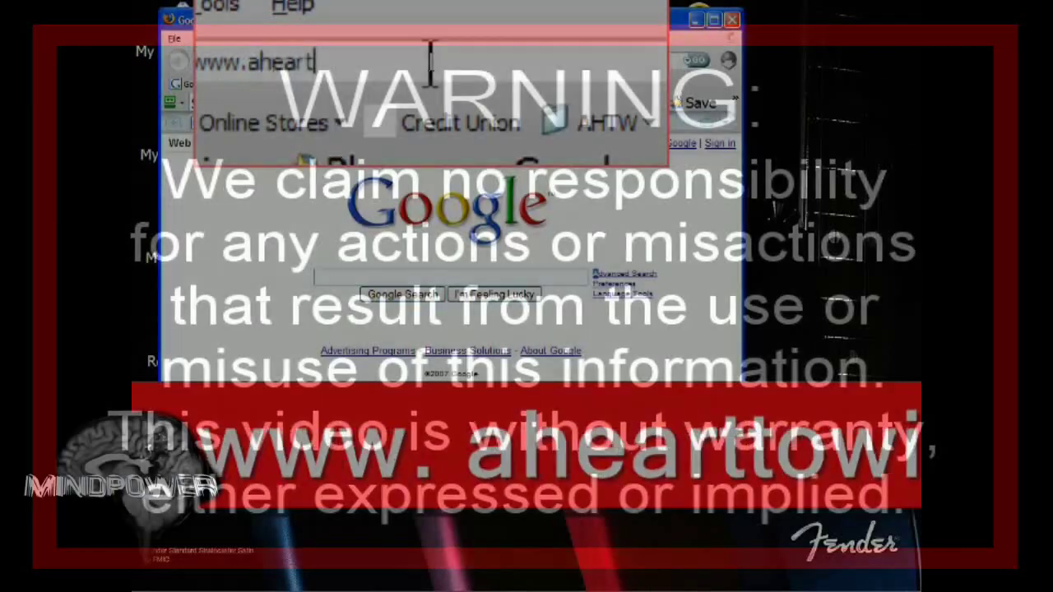
Load towitness.com/software.html and visit the Audacity project website from its sound links
type("tow")
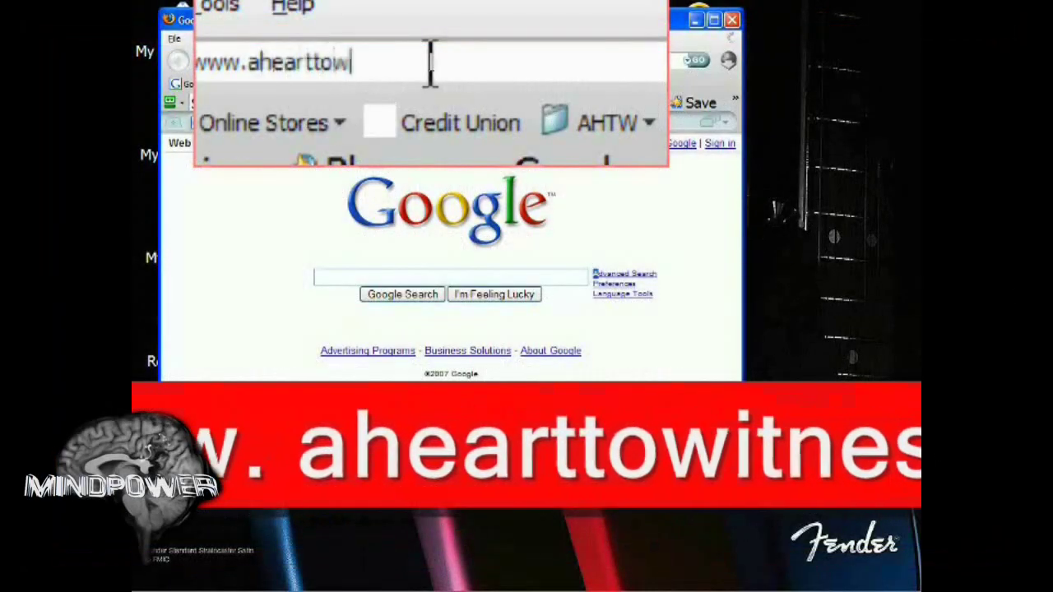
type("itness.c")
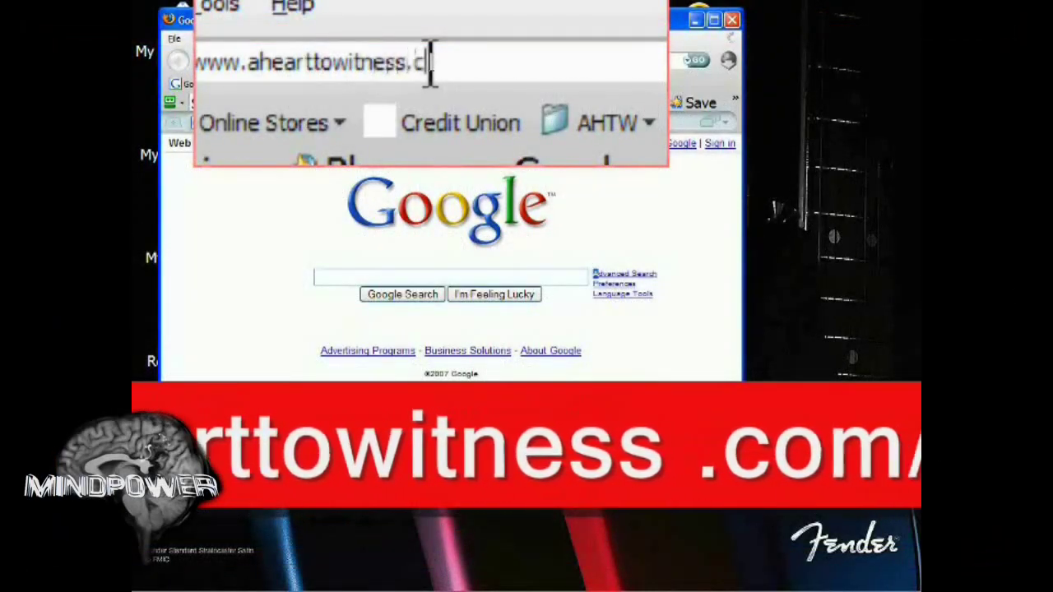
type("om/software")
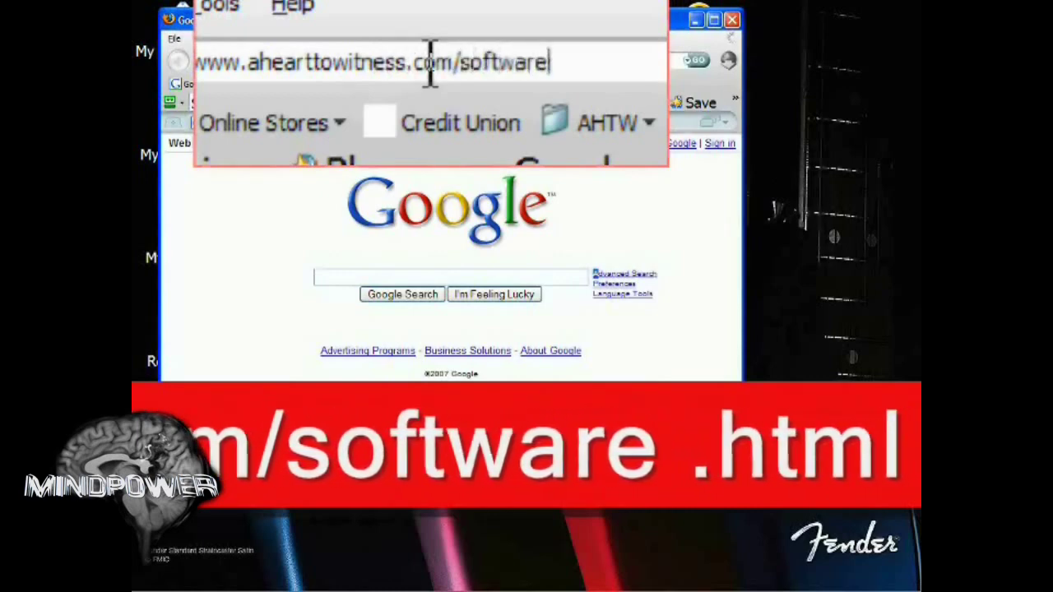
type(".html")
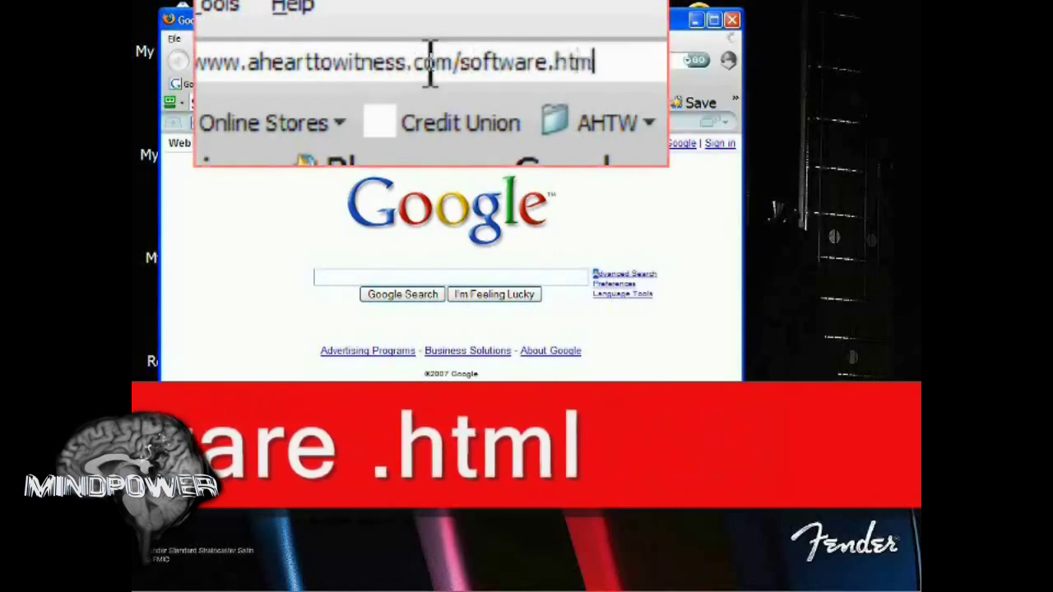
key("Return")
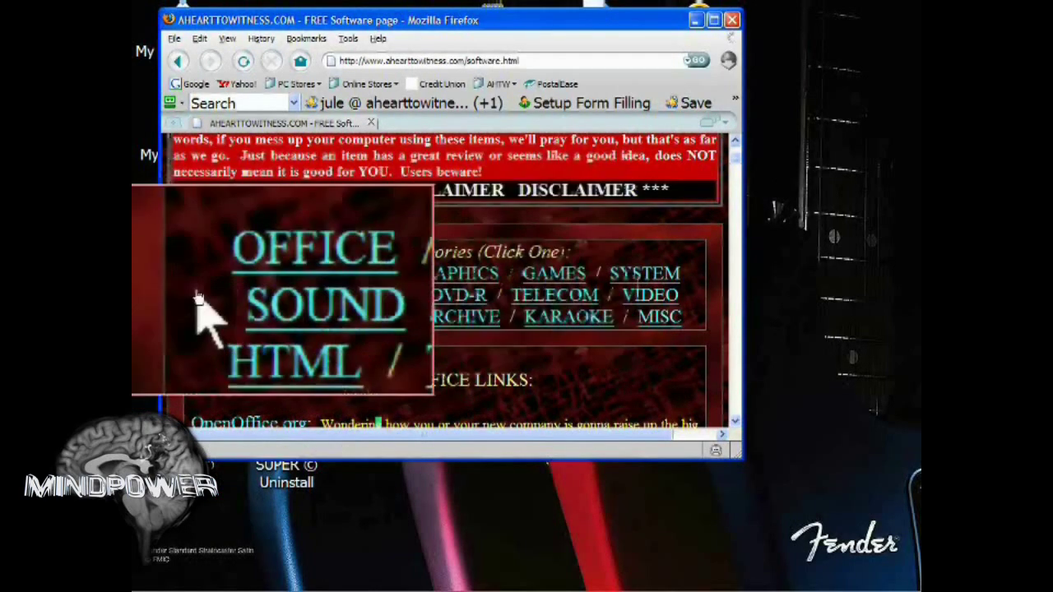
left_click(211, 296)
scroll(348, 170, "down", 15)
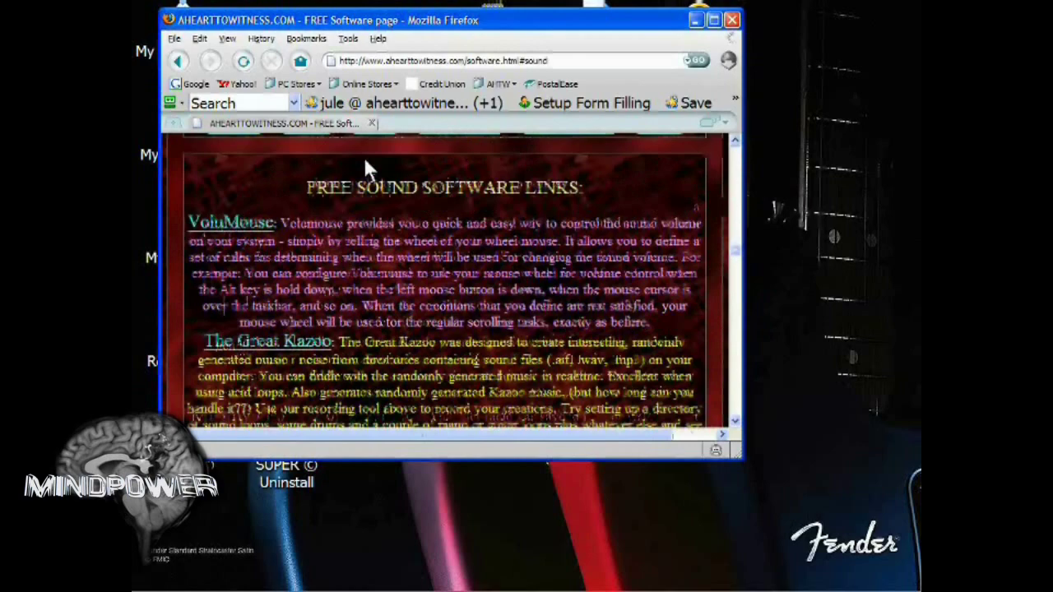
scroll(562, 178, "down", 2)
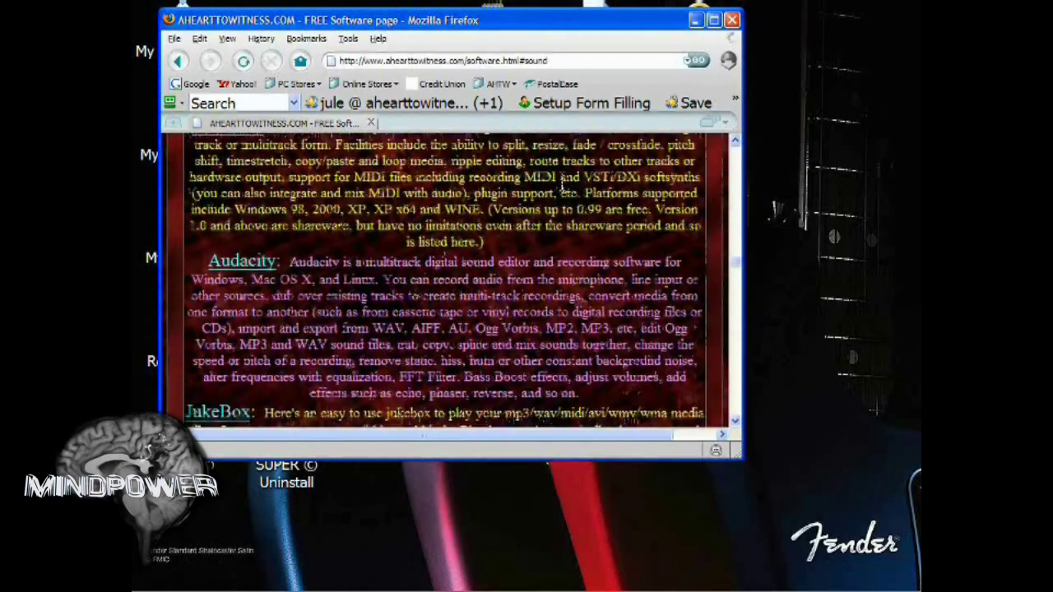
left_click(219, 271)
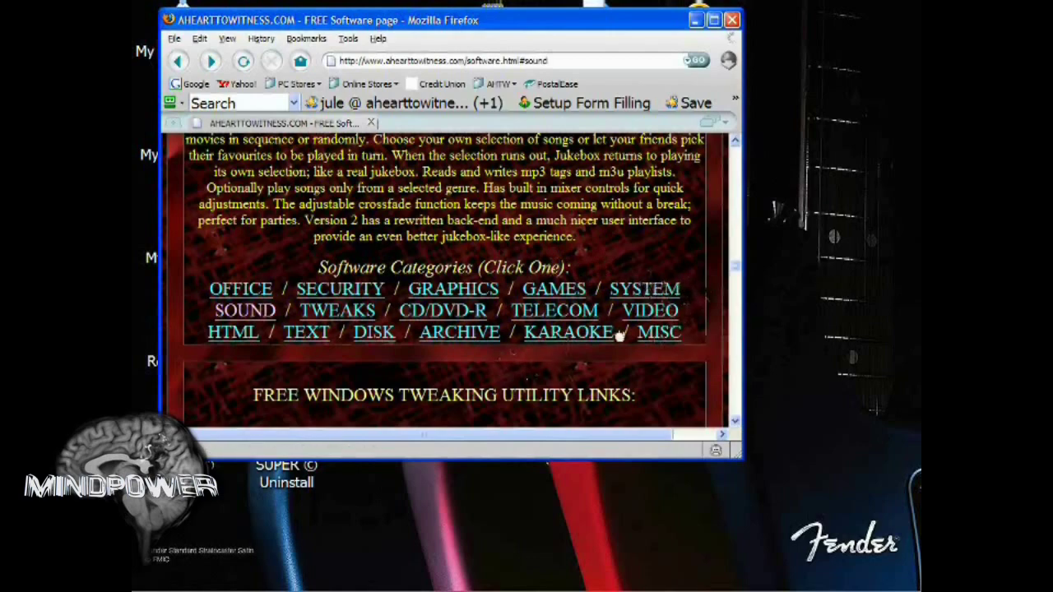
Open the SUPER page on afterdawn.com from the video links and request the installer download
left_click(493, 311)
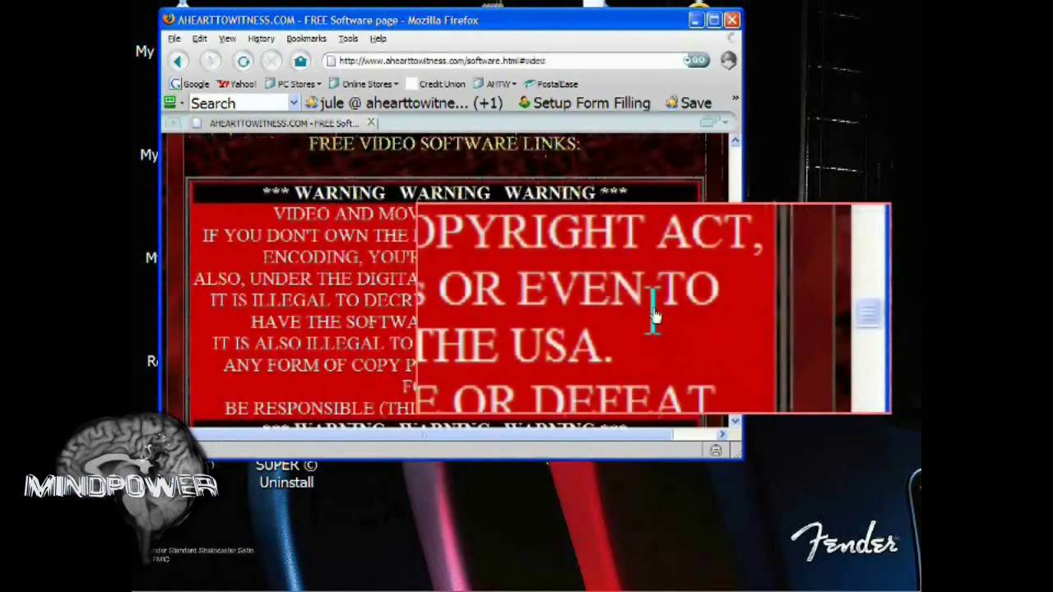
scroll(378, 305, "down", 5)
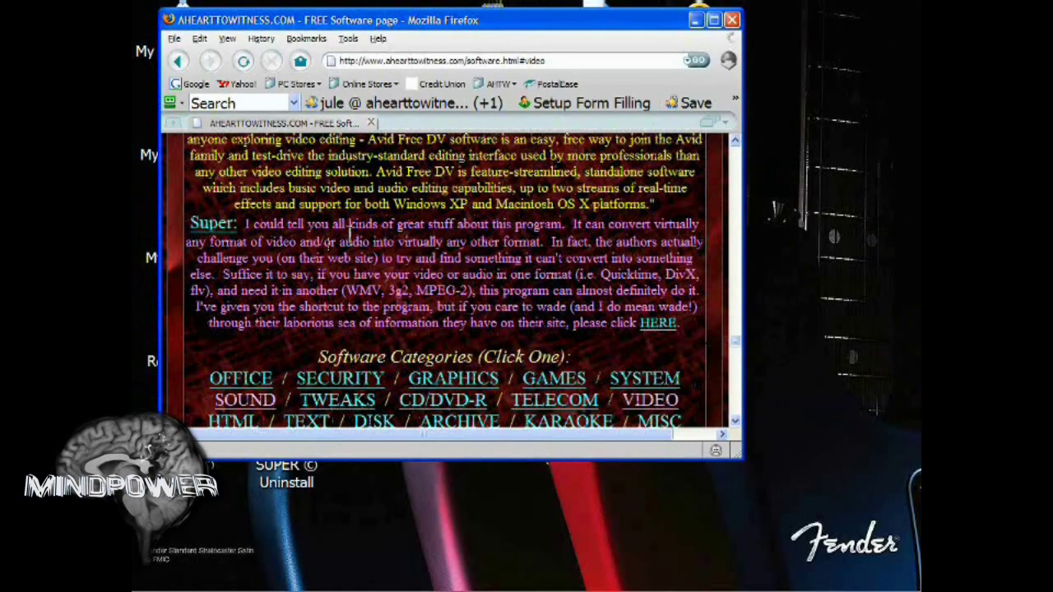
left_click(215, 224)
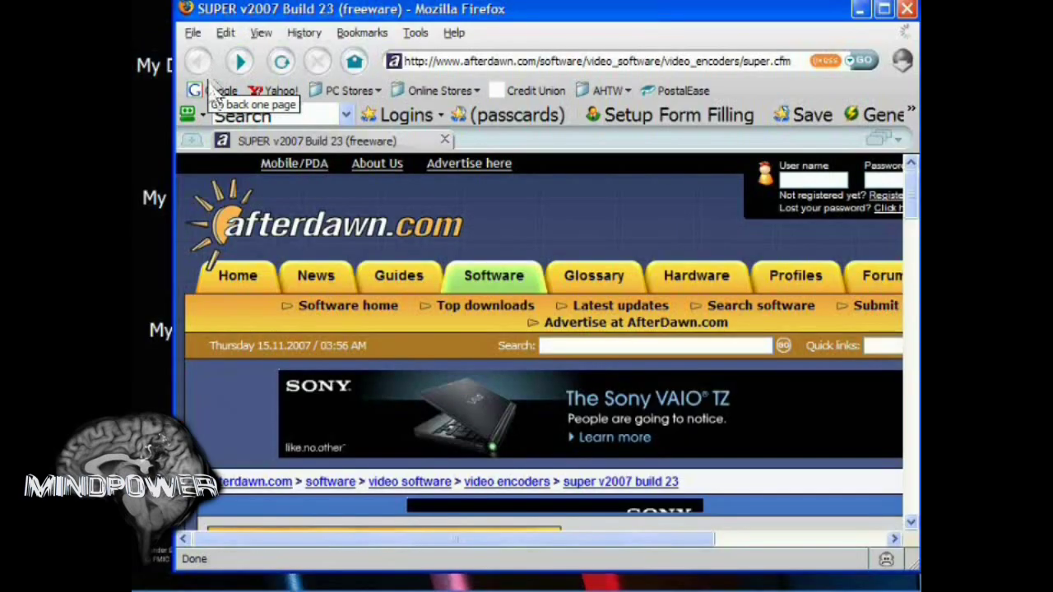
scroll(390, 234, "down", 6)
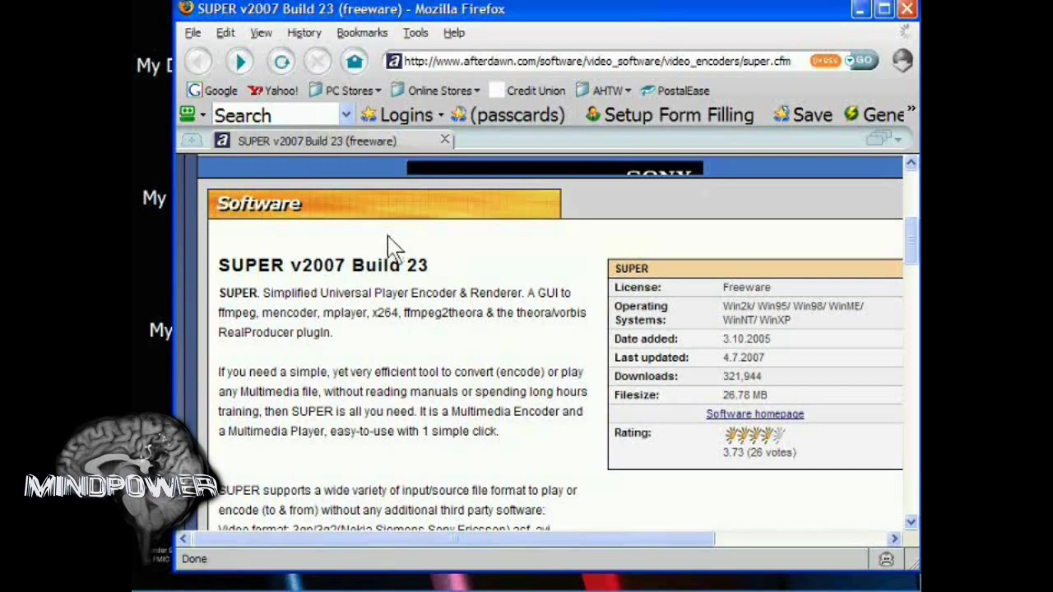
scroll(389, 245, "down", 2)
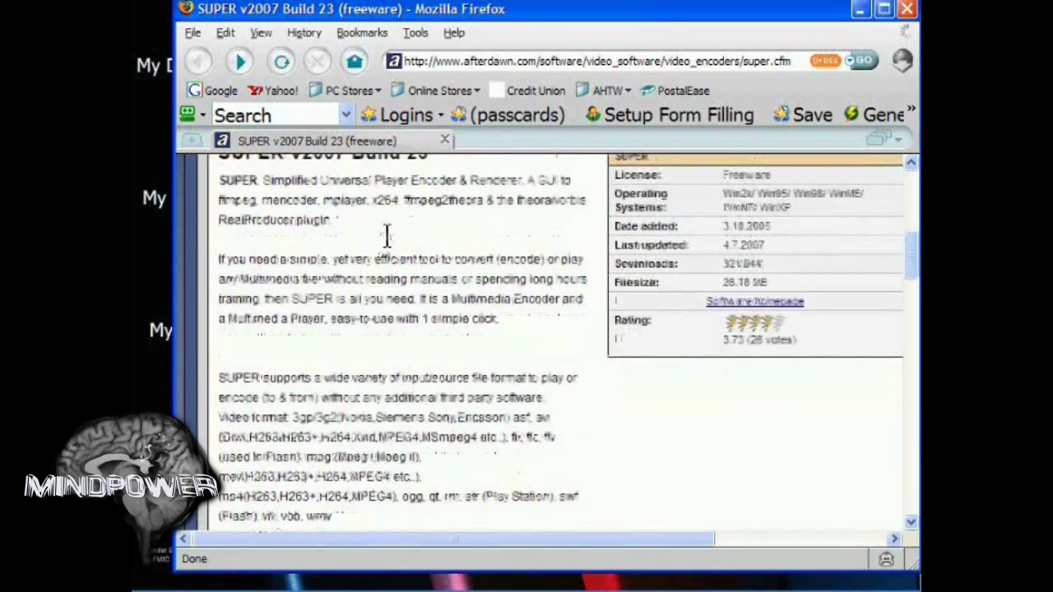
scroll(386, 236, "down", 10)
left_click(395, 229)
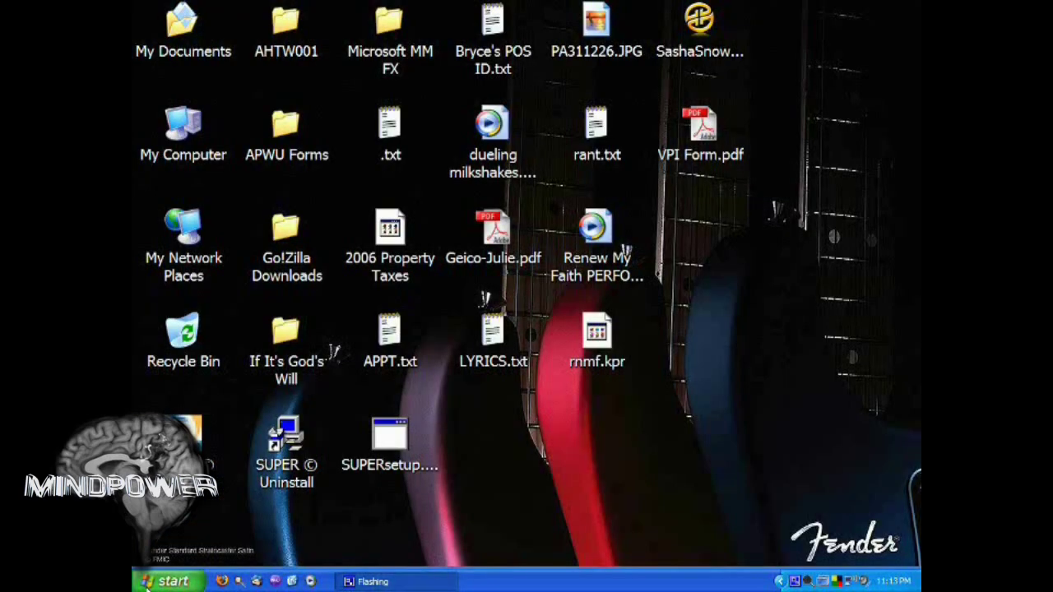
Launch Audacity 1.3 Beta and open C64-Wizball (Music for Starchildren).mp3
left_click(147, 587)
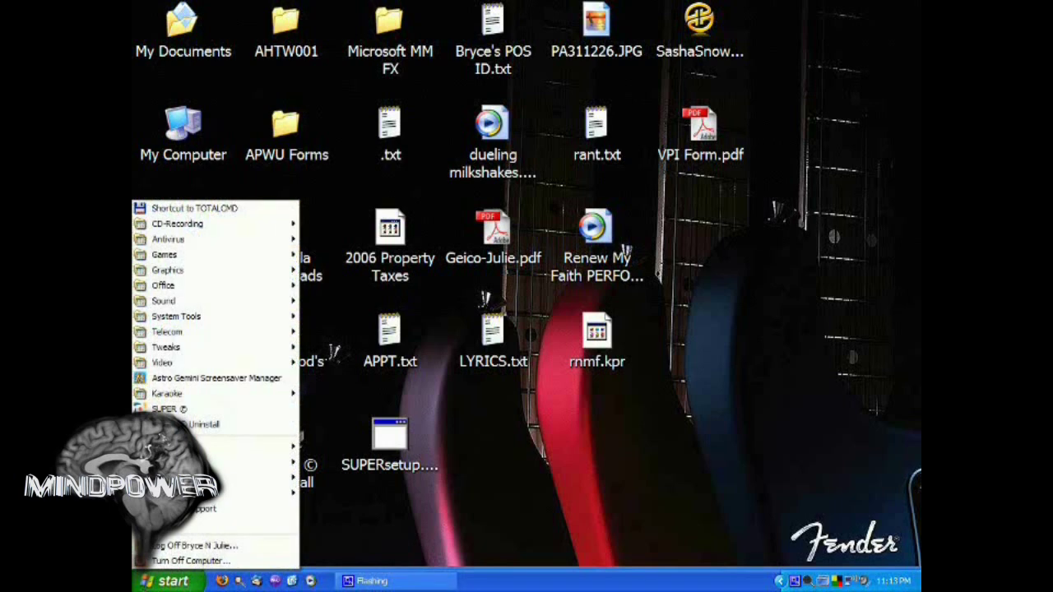
mouse_move(205, 444)
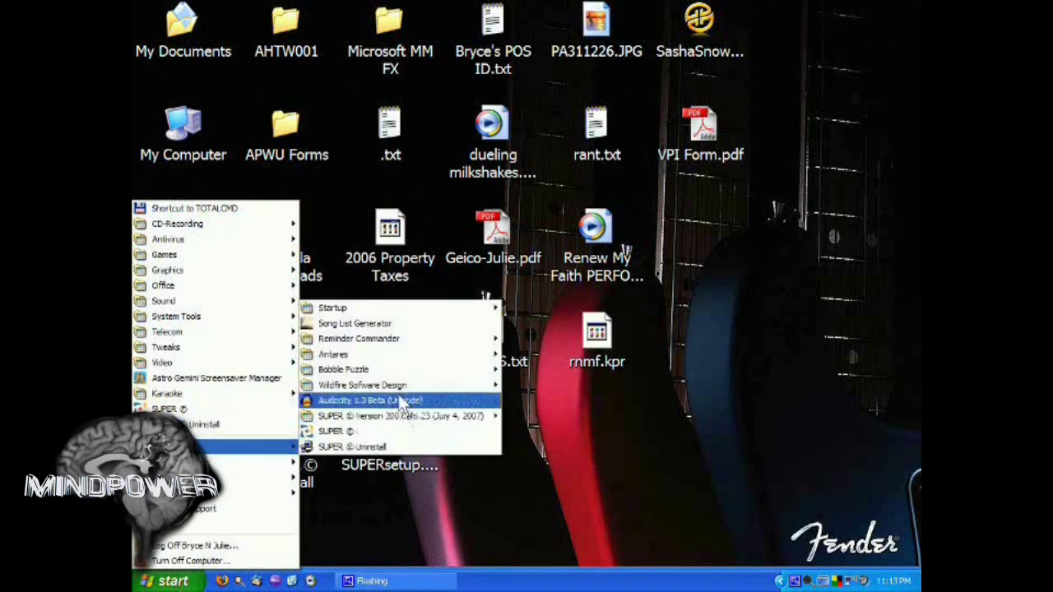
left_click(361, 399)
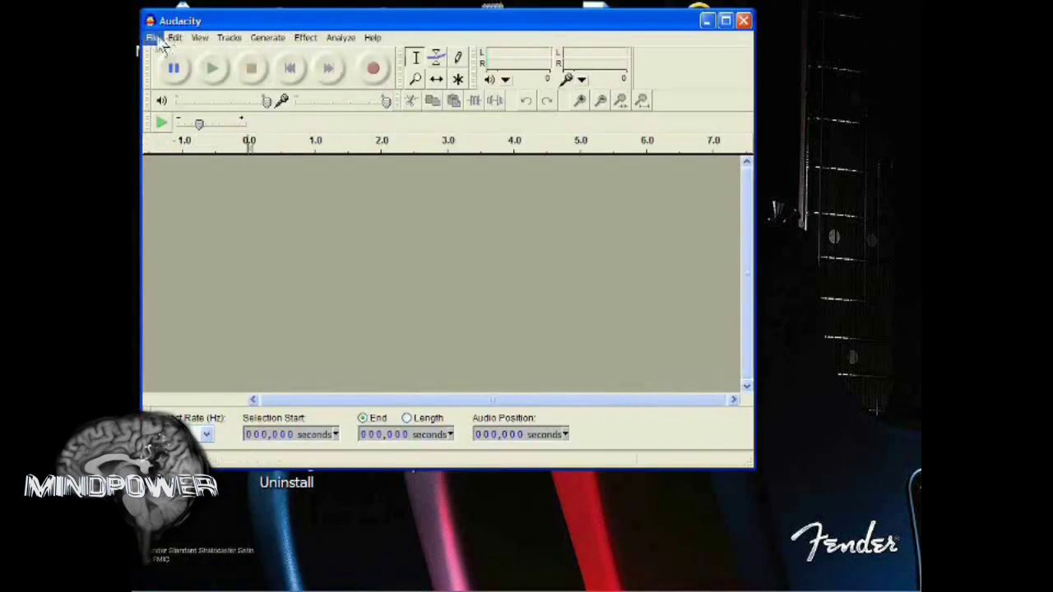
left_click(153, 37)
left_click(165, 70)
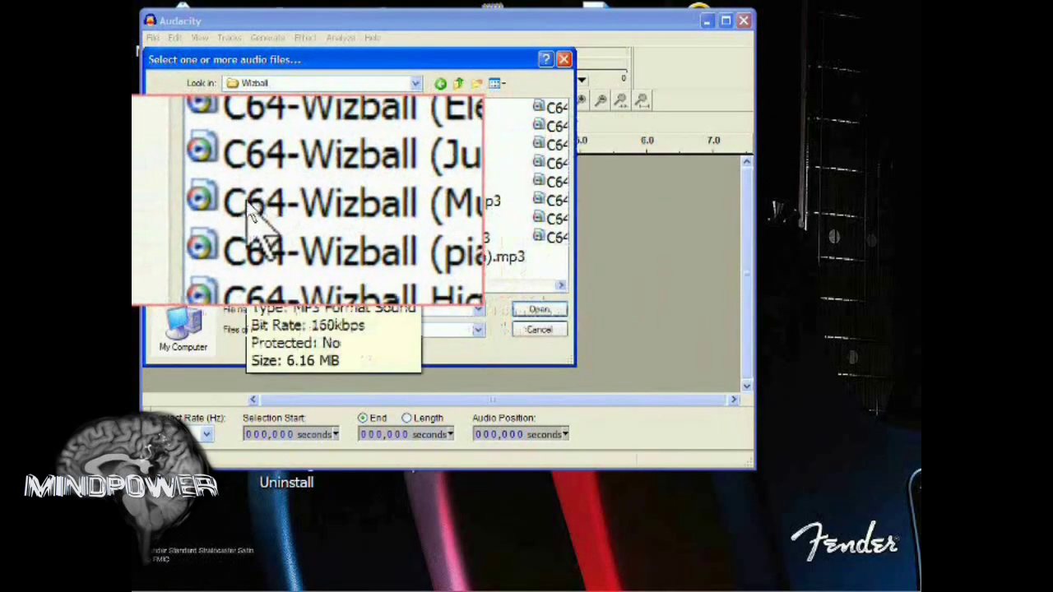
double_click(346, 200)
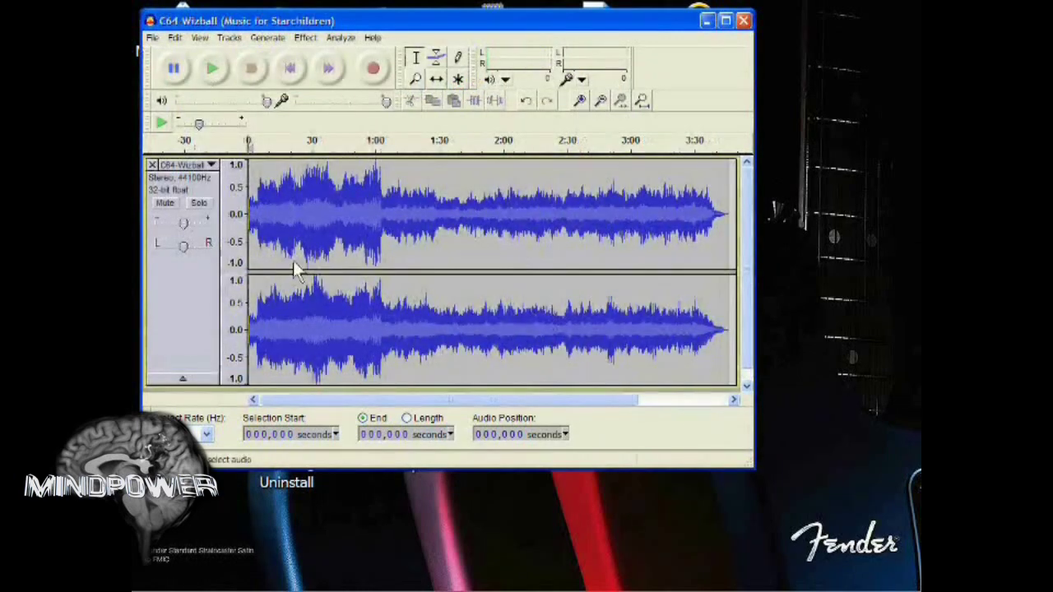
Play the Wizball clip briefly, then pause and stop playback
left_click(213, 72)
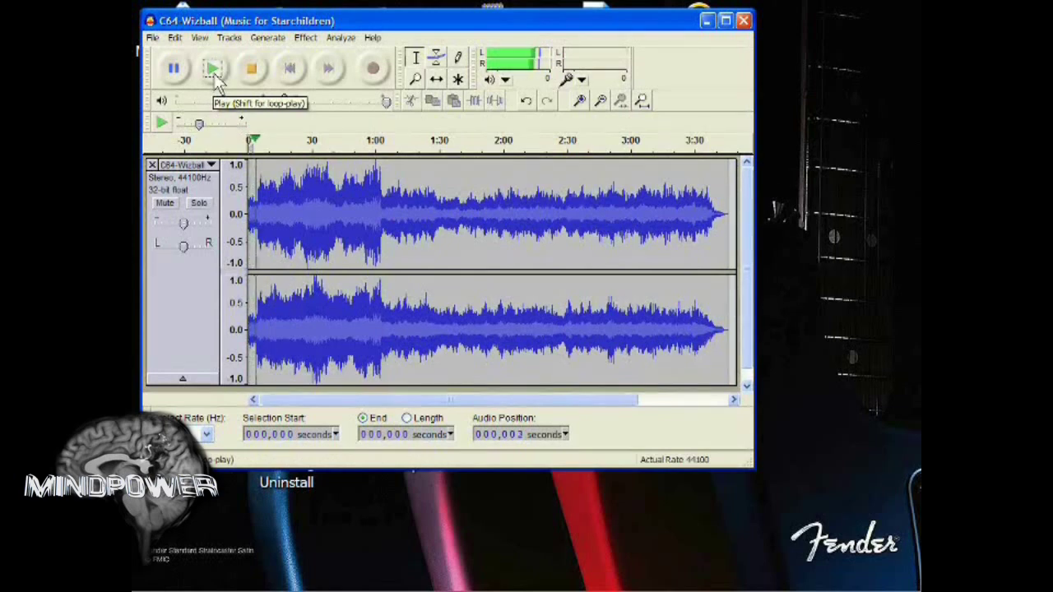
key("p")
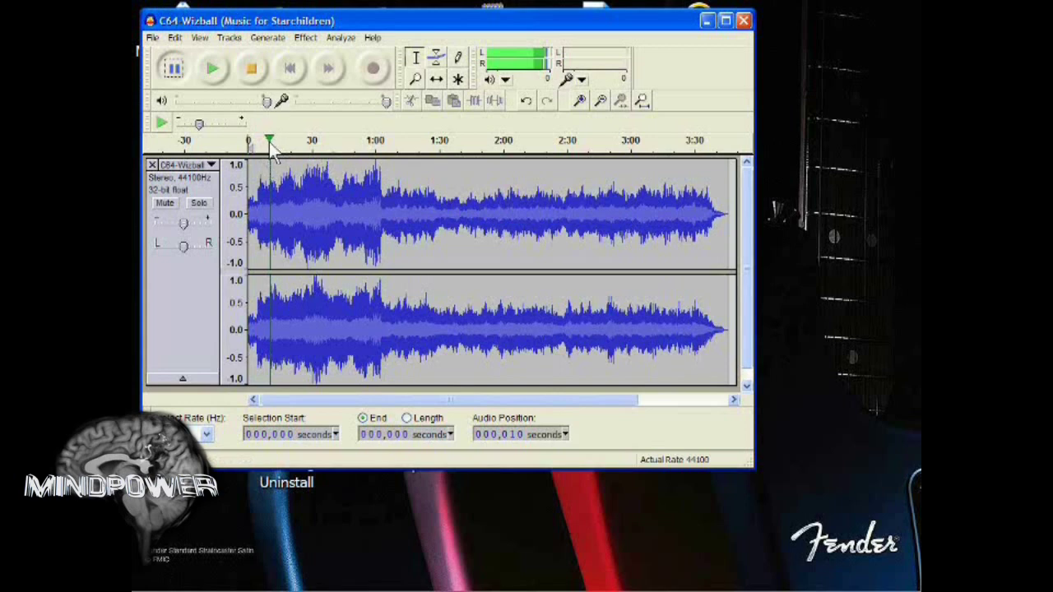
key("space")
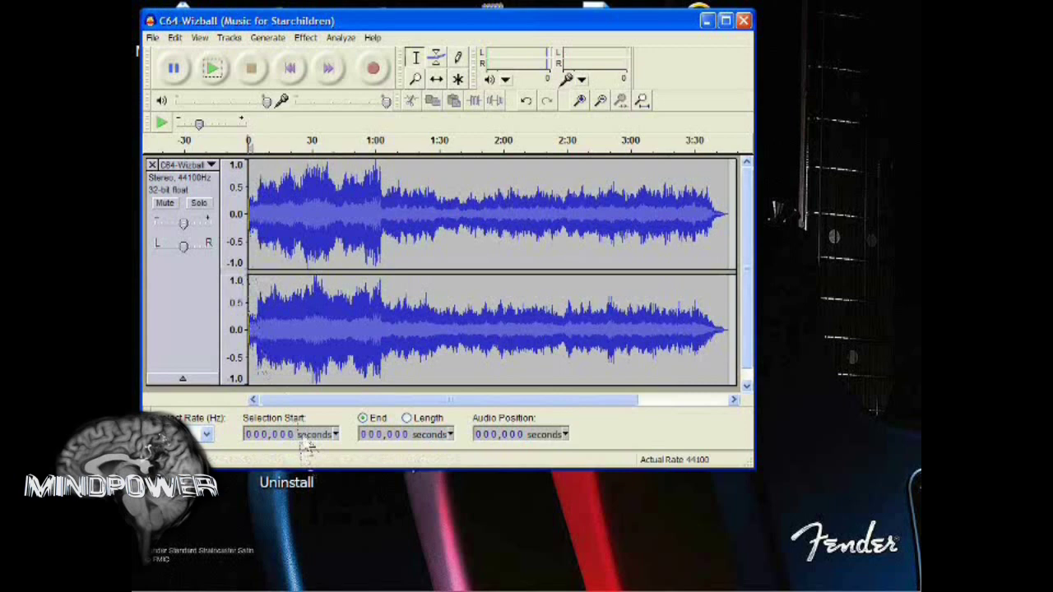
Set the selection to 4–34 seconds and trim the track to it
left_click_drag(257, 178, 385, 176)
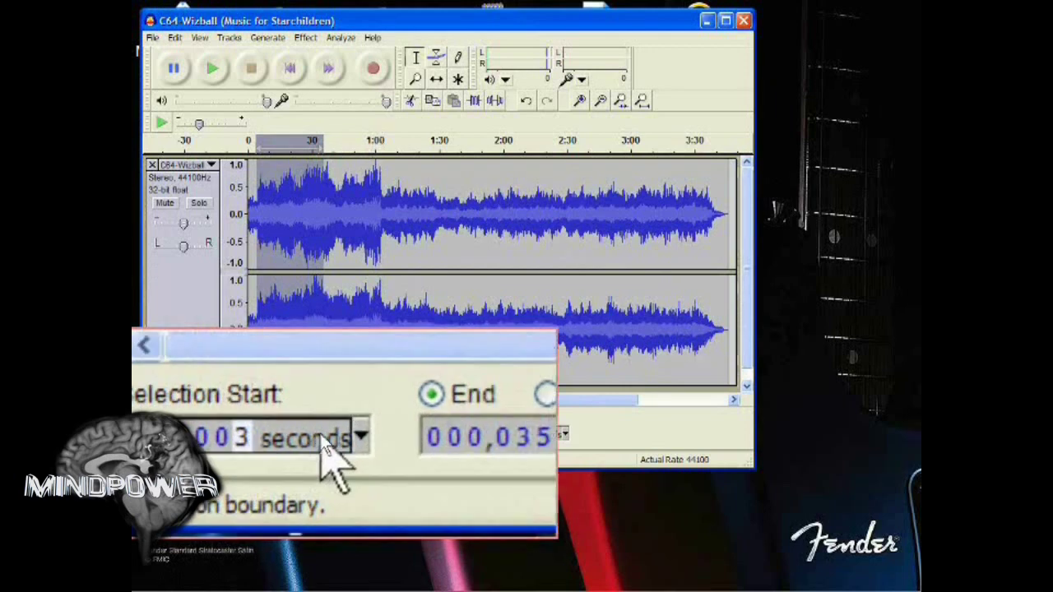
key("Up")
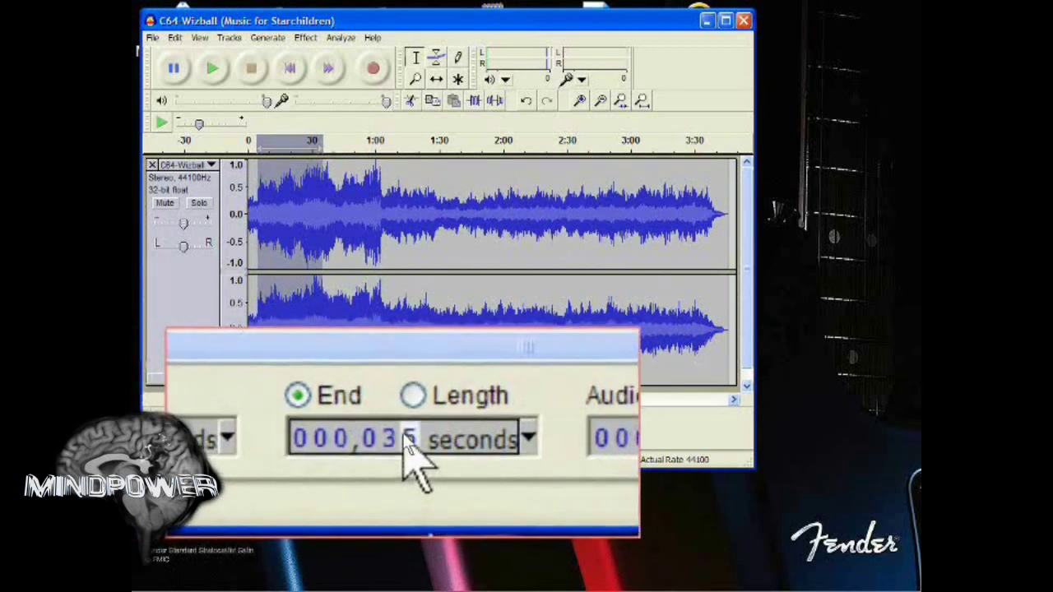
left_click(415, 440)
type("4")
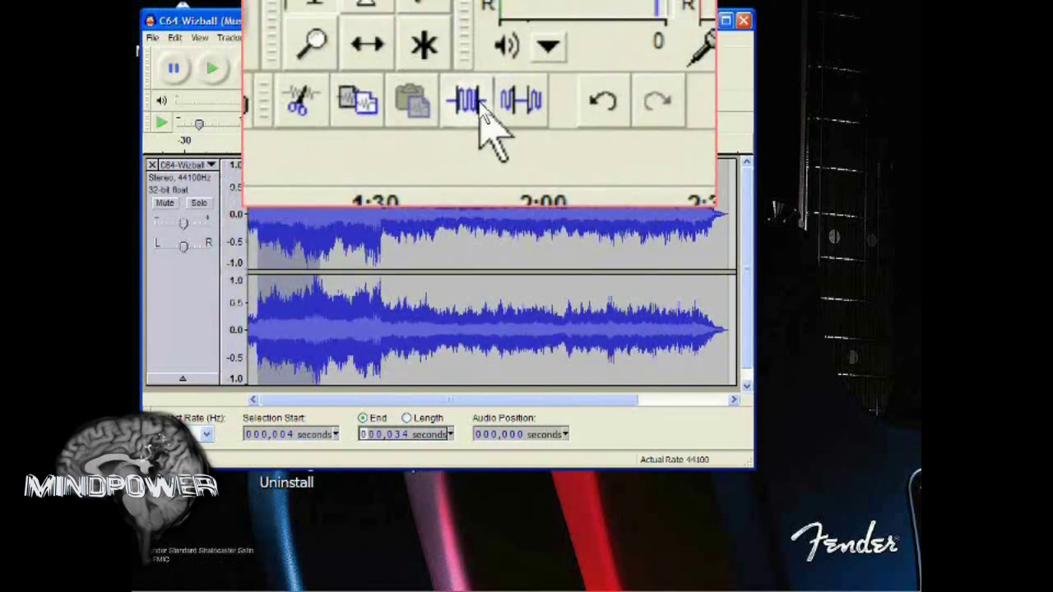
left_click(474, 101)
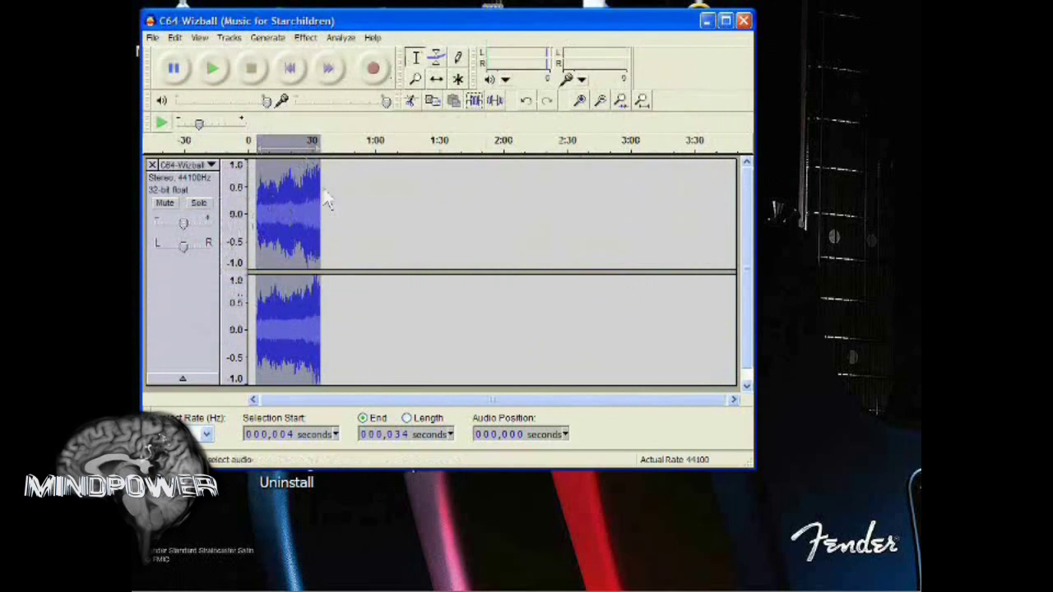
left_click(153, 37)
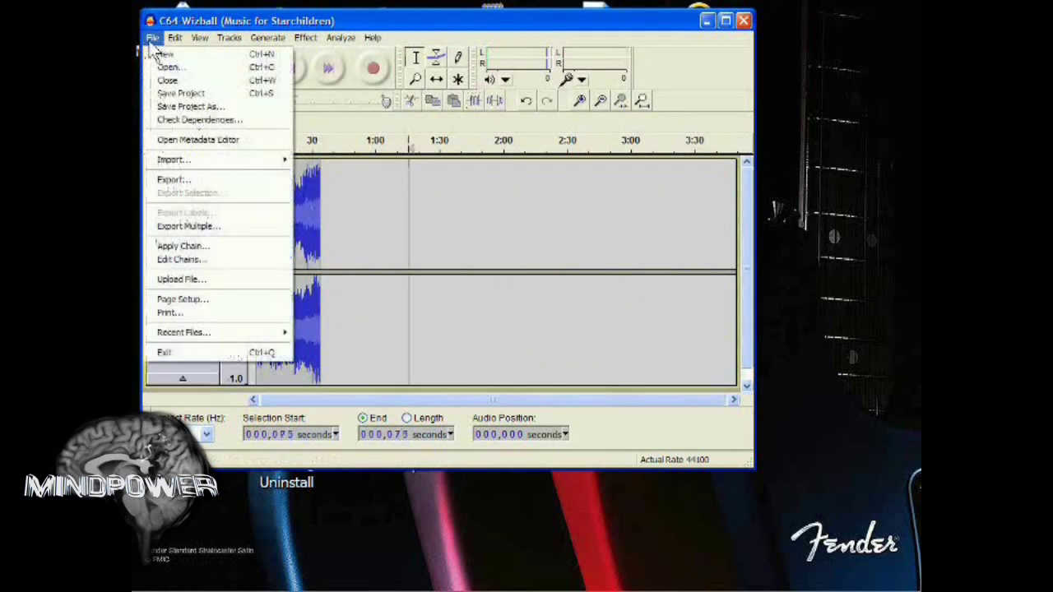
Export the clip to Local Disk (C:) under the name wizball, keeping MP3 File format
left_click(175, 182)
left_click(350, 81)
left_click(252, 146)
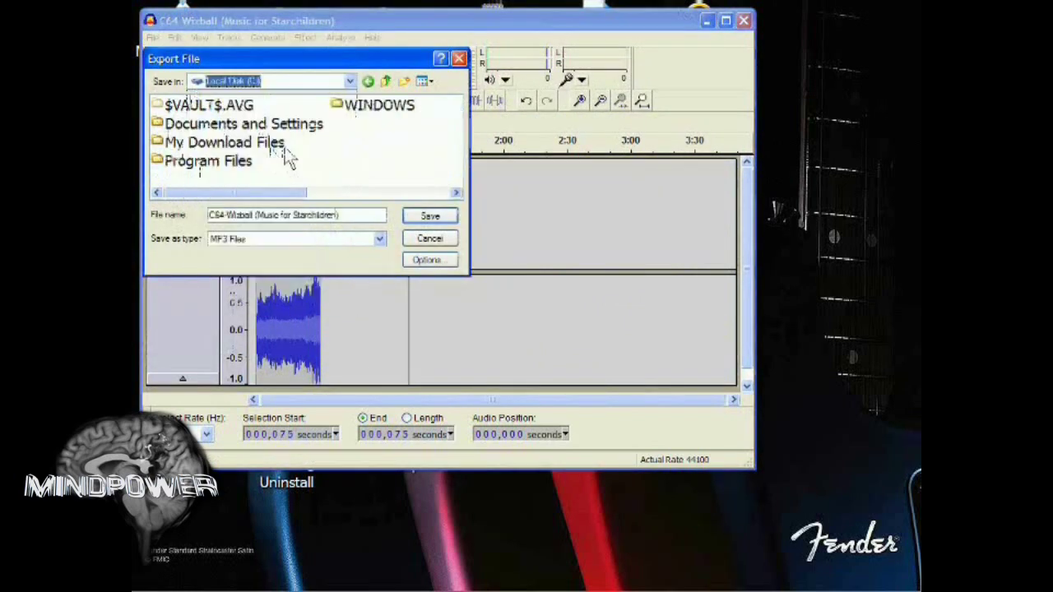
left_click(364, 215)
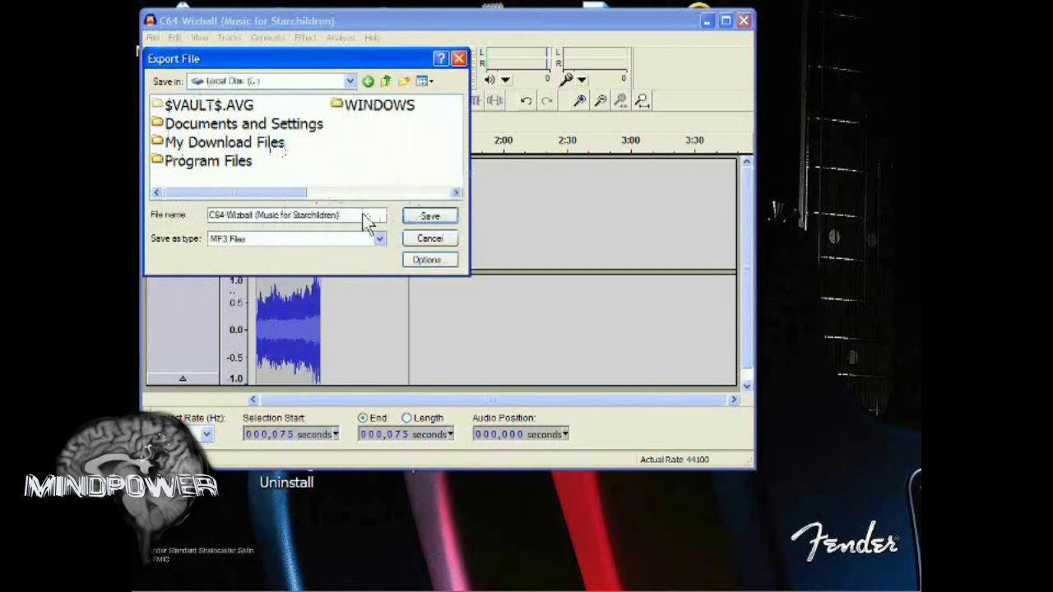
triple_click(365, 216)
type("wizball")
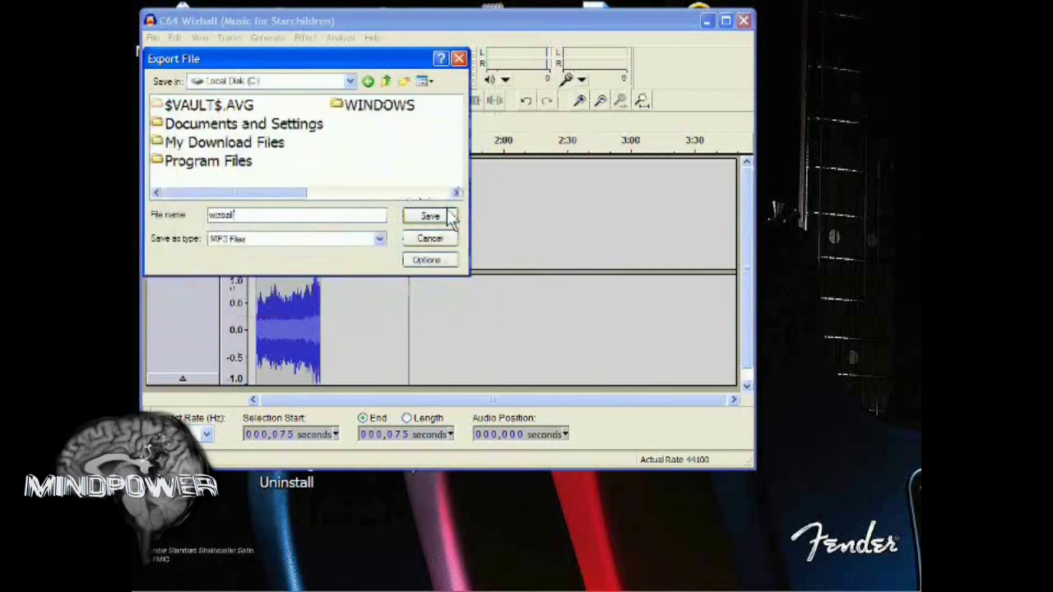
left_click(430, 216)
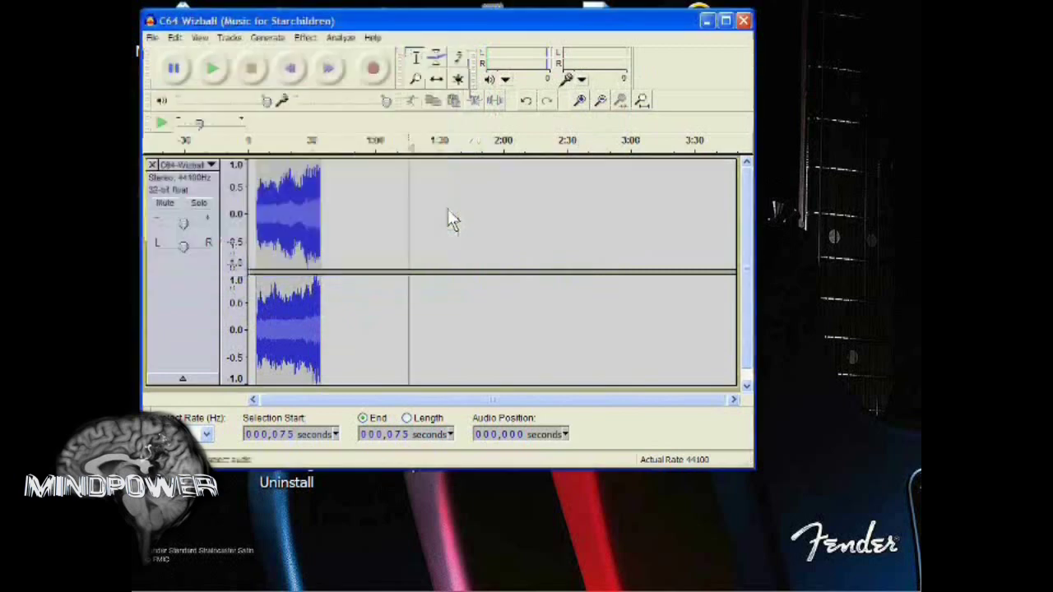
left_click(744, 23)
Discard Audacity's project changes and launch SUPER from the Start menu
left_click(531, 346)
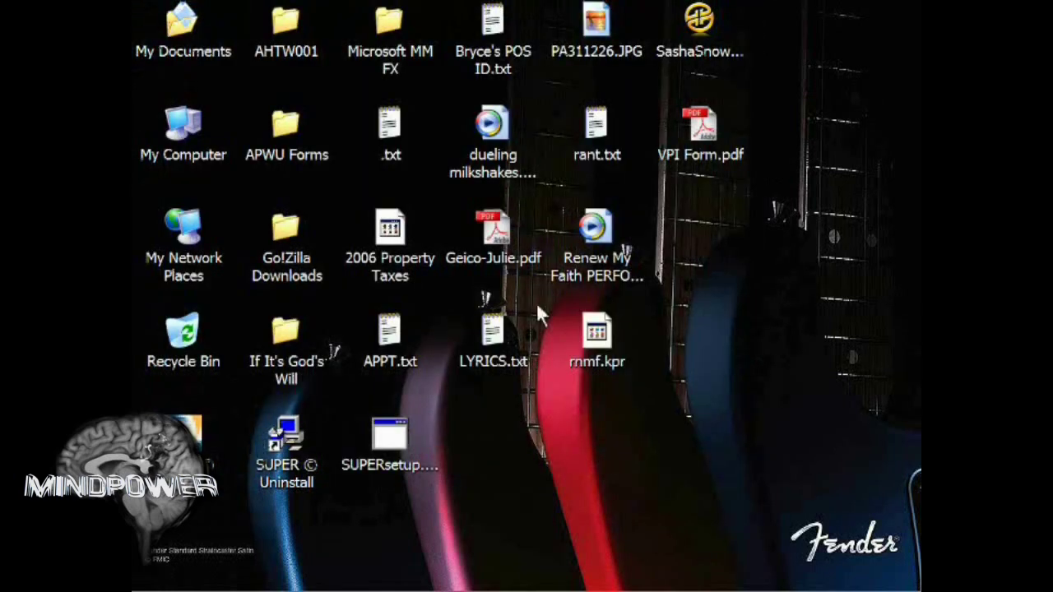
key("super")
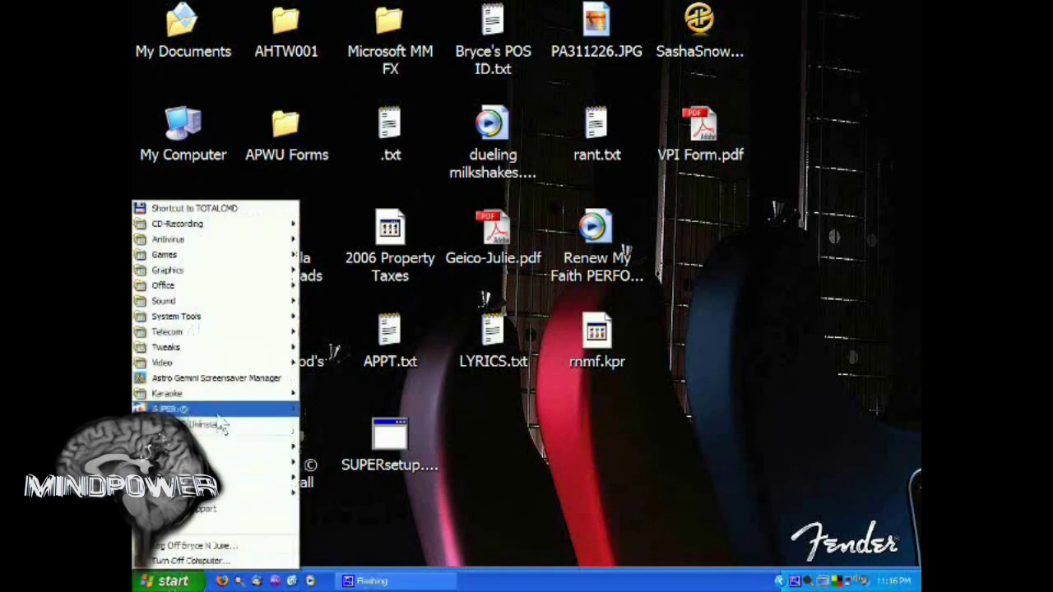
left_click(240, 406)
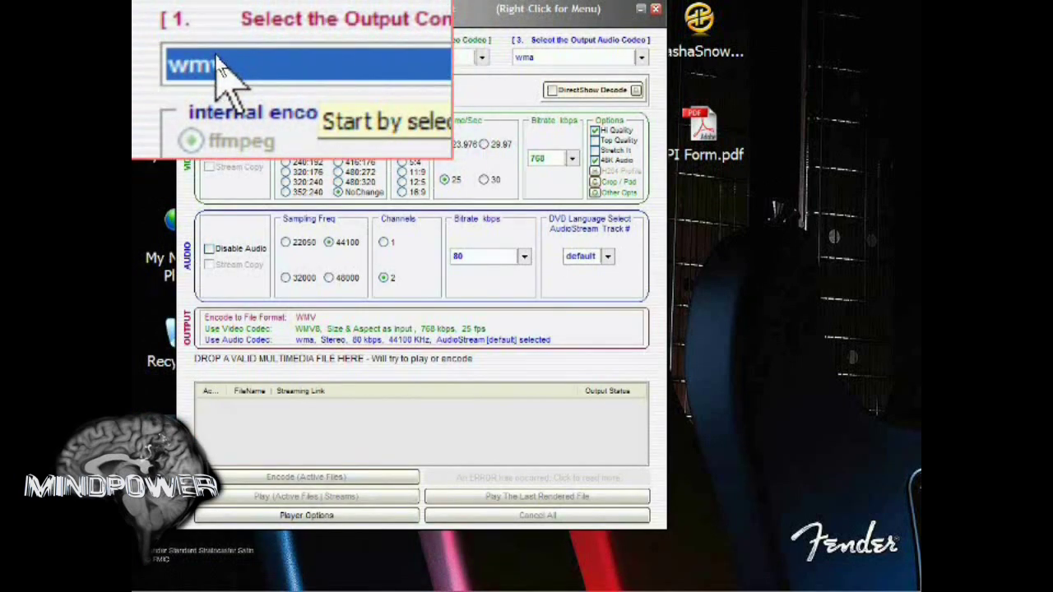
Choose the 3g2 (Sony Ericsson) container, disable video, and set 44100 Hz sampling with 48 kbps bitrate
left_click(216, 58)
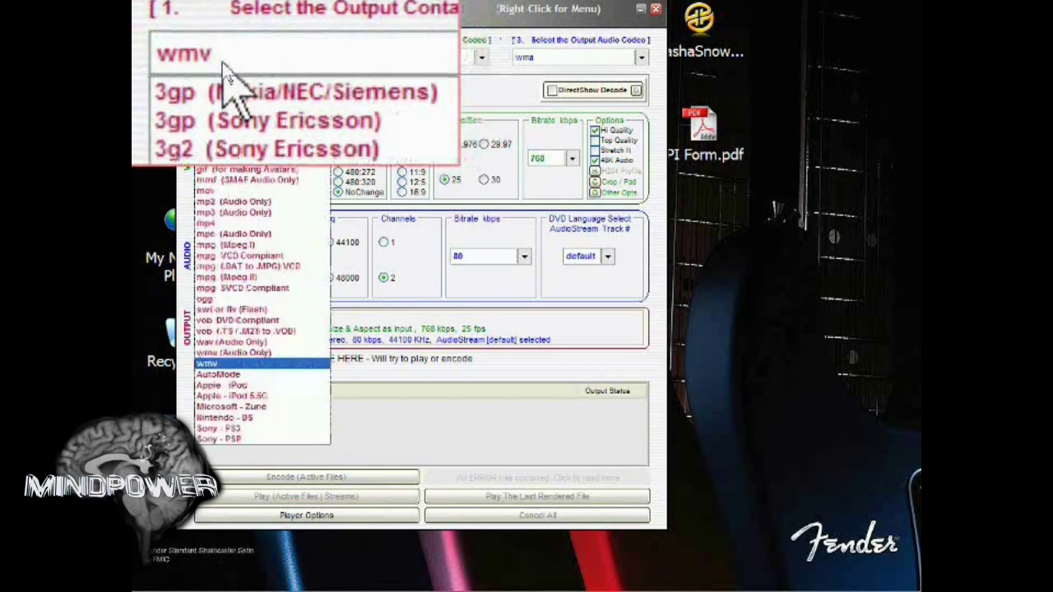
left_click(230, 93)
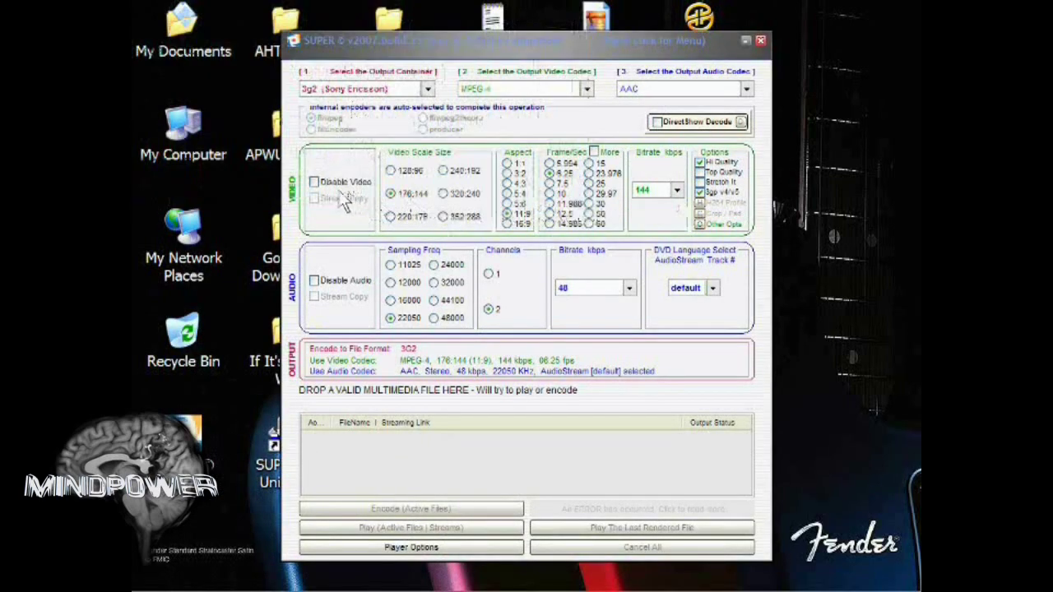
left_click(315, 188)
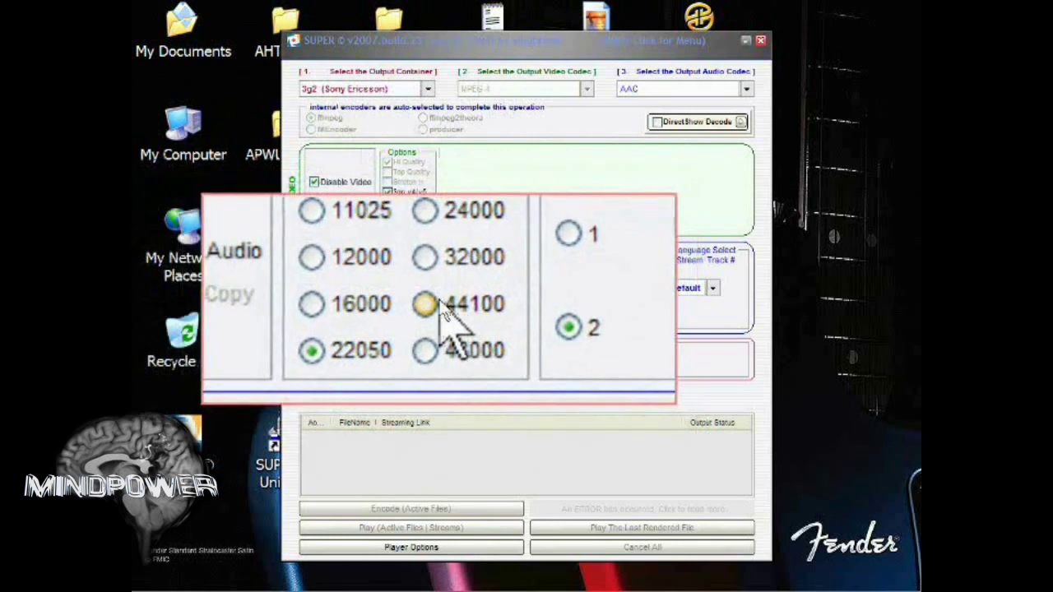
left_click(426, 304)
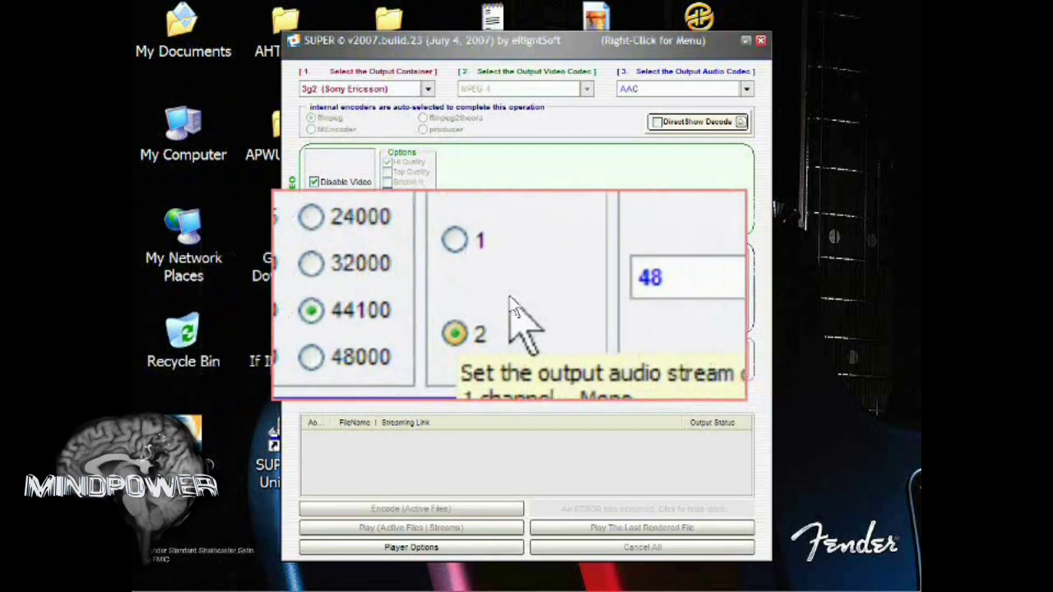
left_click(580, 294)
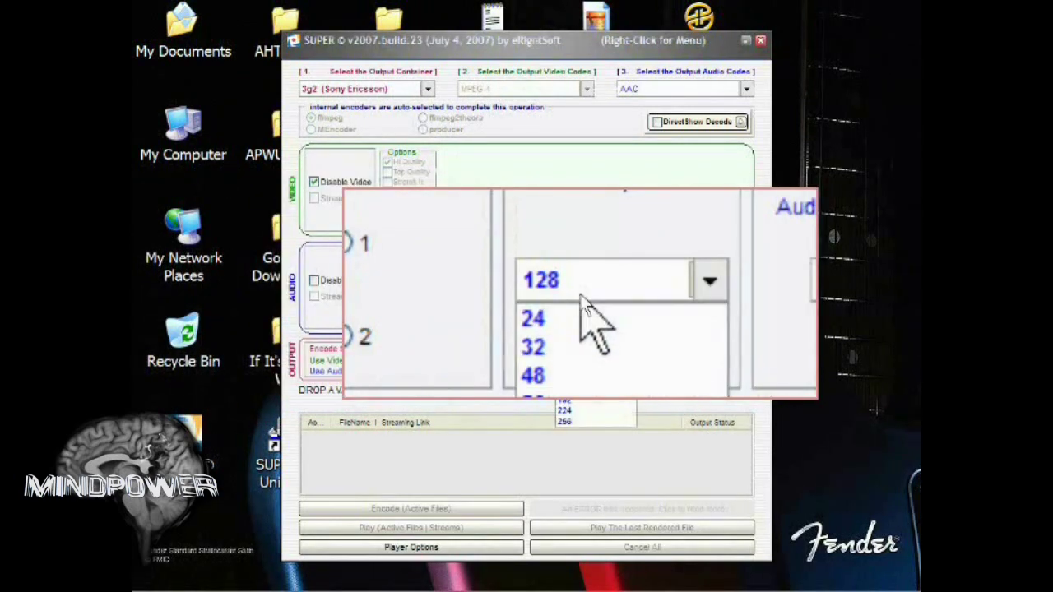
left_click(578, 325)
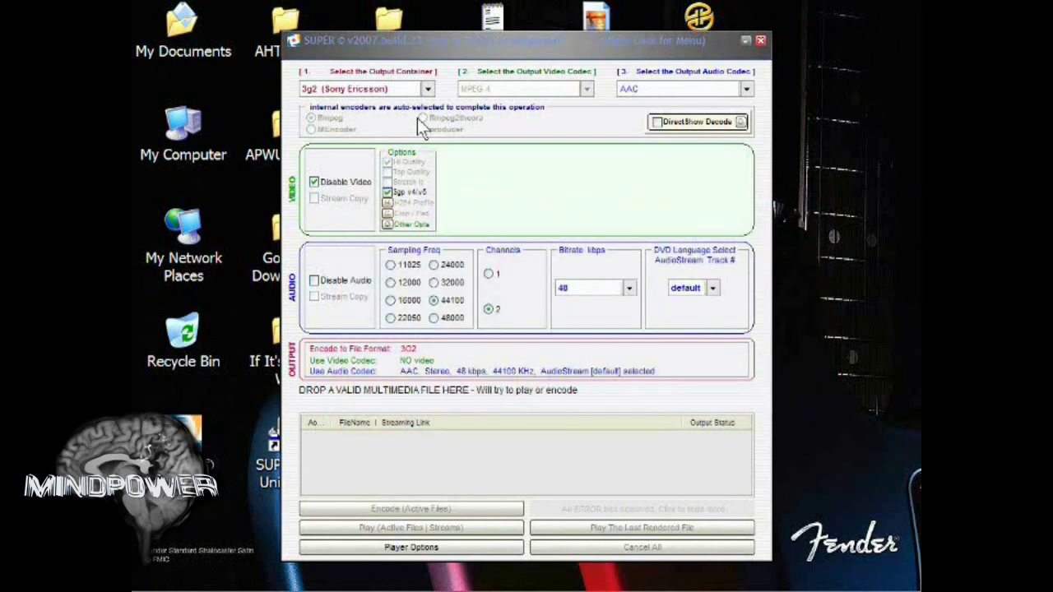
double_click(186, 130)
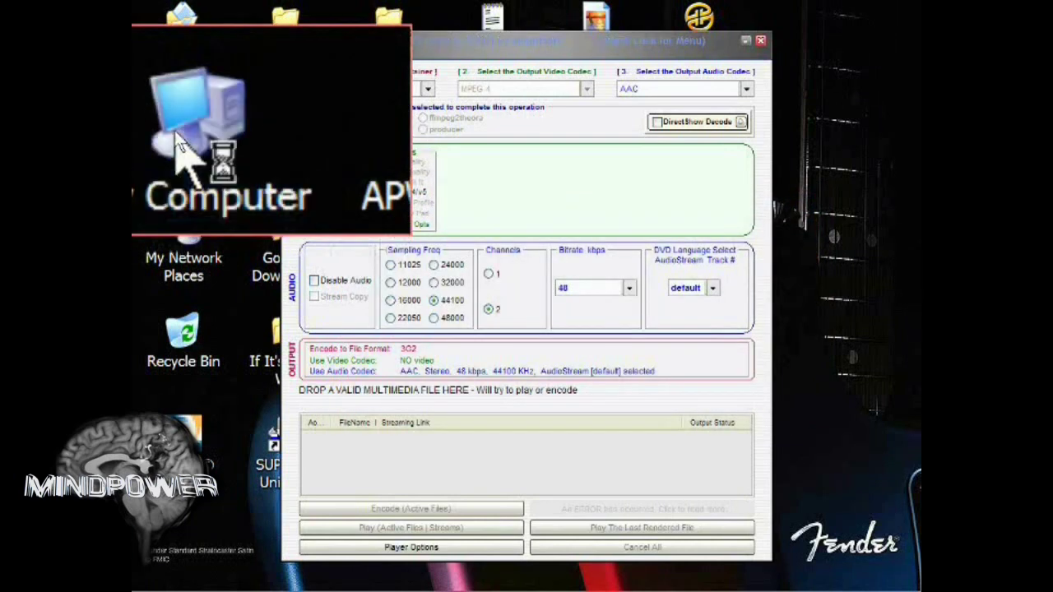
Drag wizball.mp3 from Local Disk (C:) onto SUPER's drop area to queue it
double_click(382, 395)
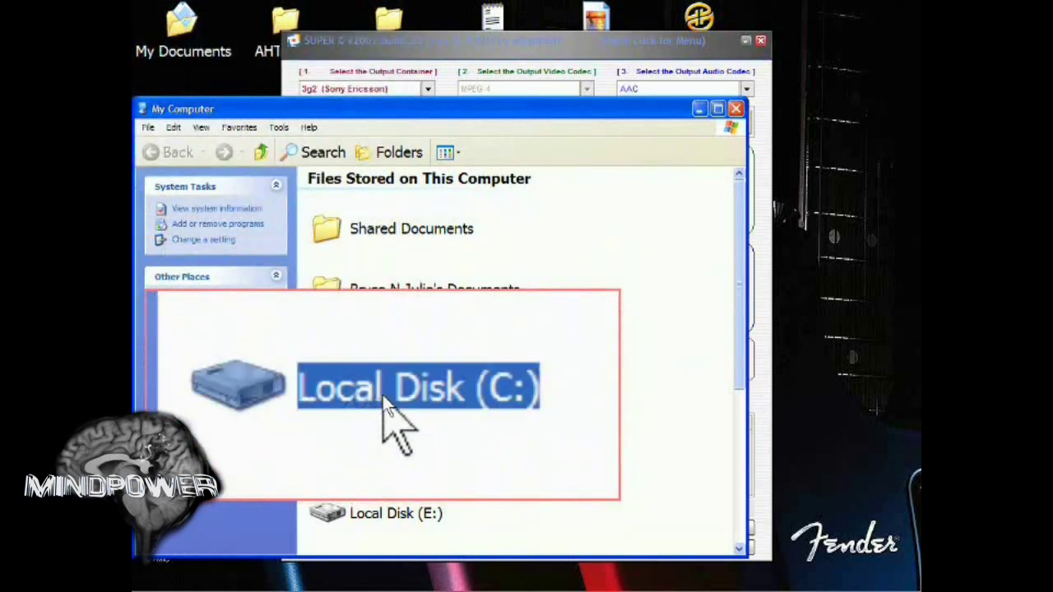
scroll(512, 236, "down", 10)
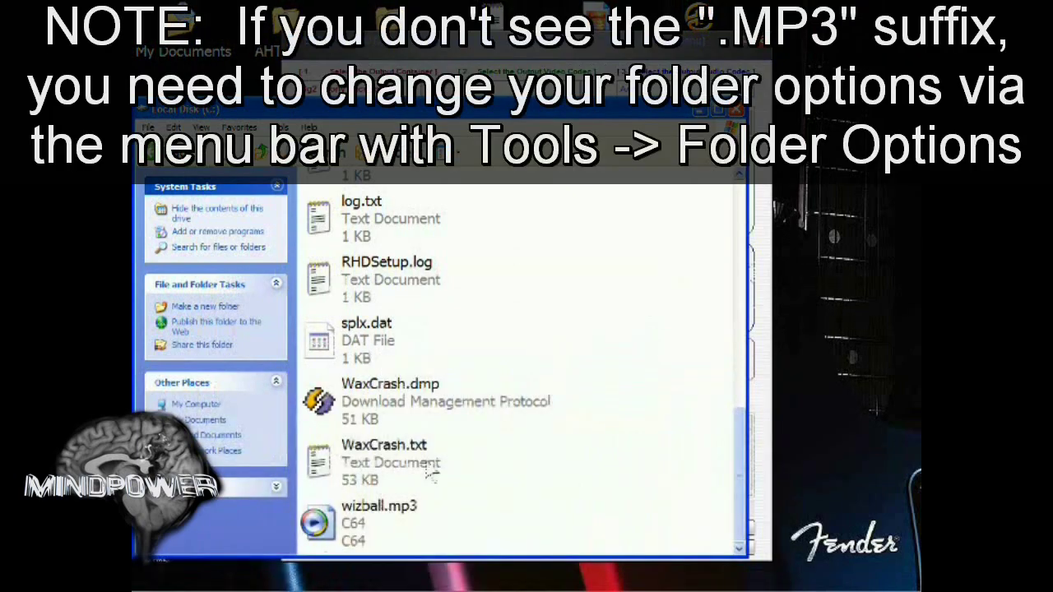
left_click(317, 535)
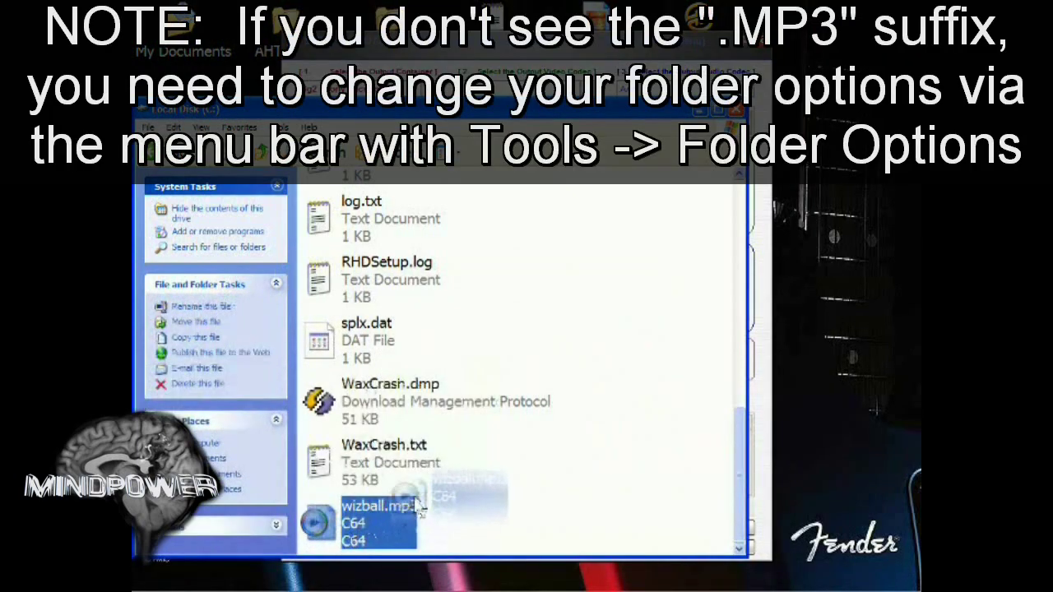
left_click(492, 581)
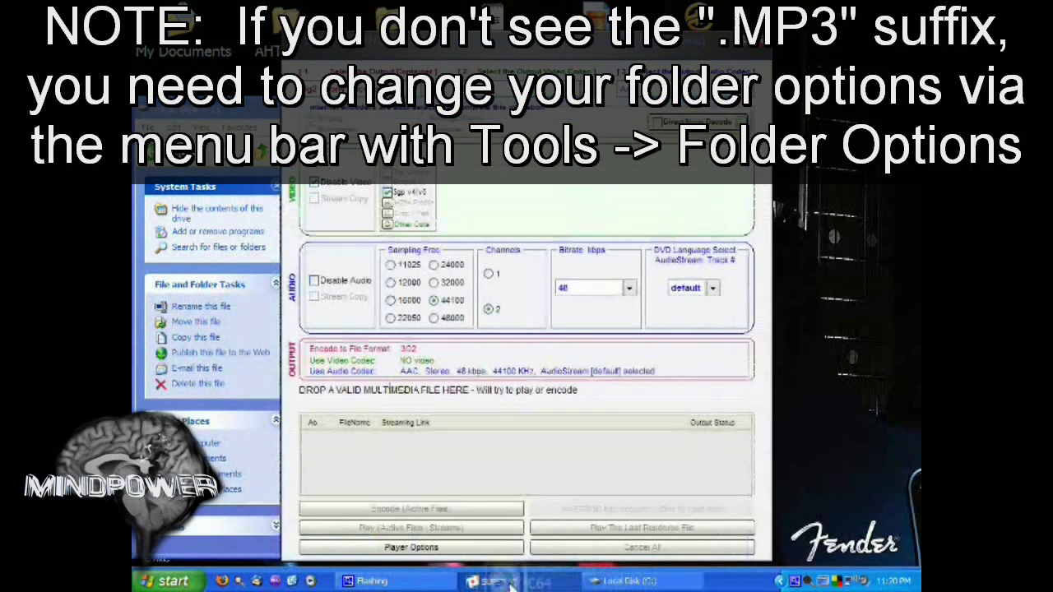
left_click_drag(522, 582, 410, 459)
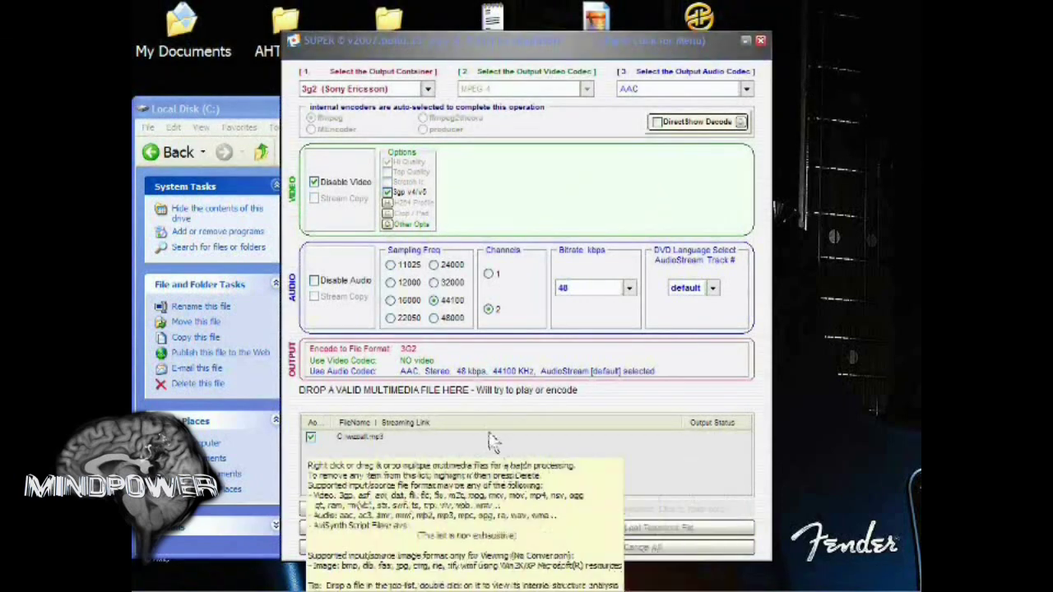
right_click(517, 216)
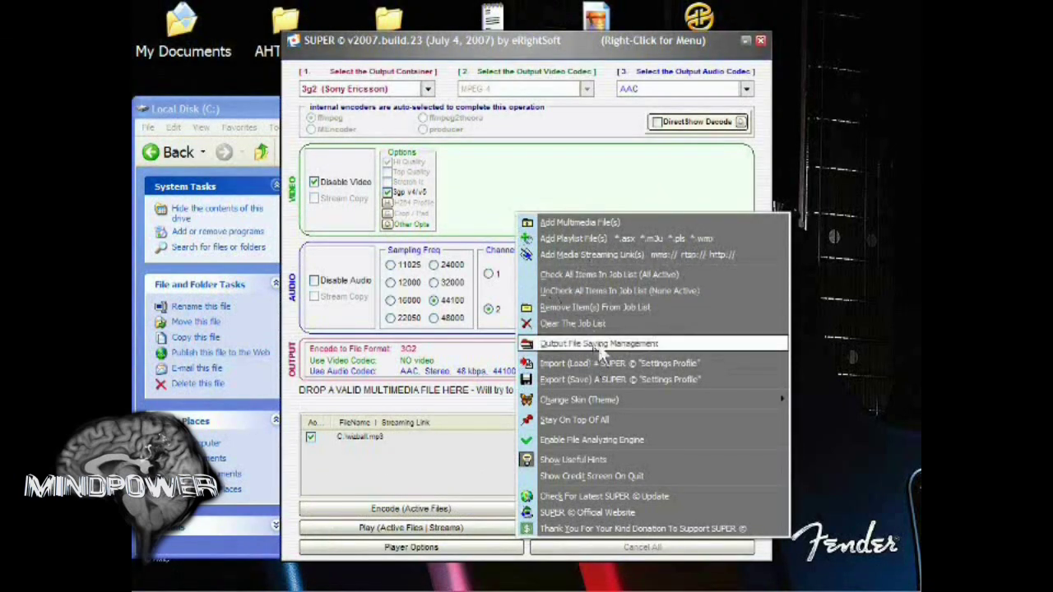
Check the output file saving settings, encode wizball.mp3 to 3G2, and close SUPER
left_click(592, 288)
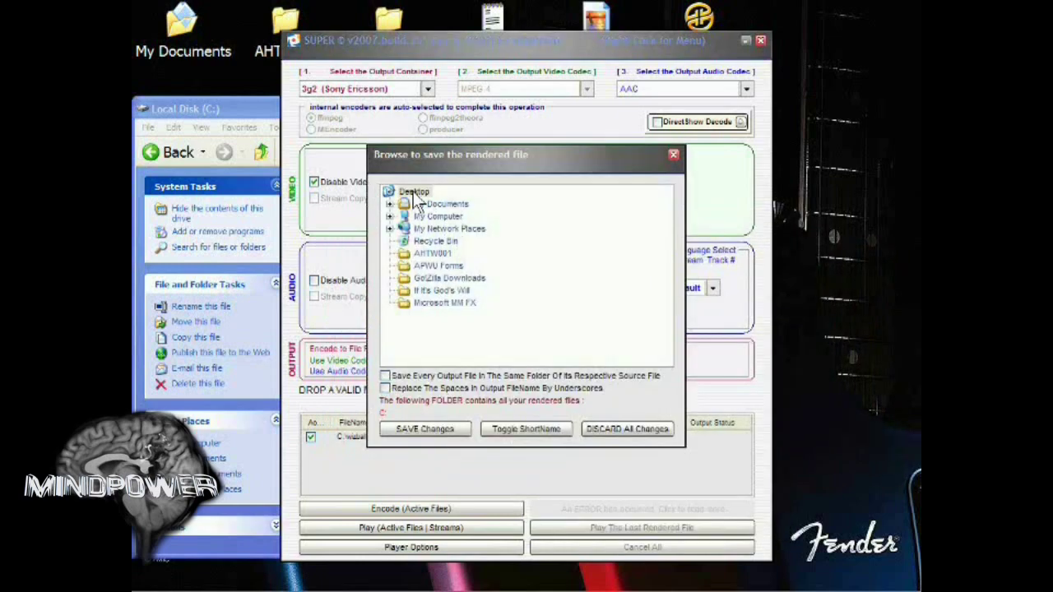
left_click(674, 155)
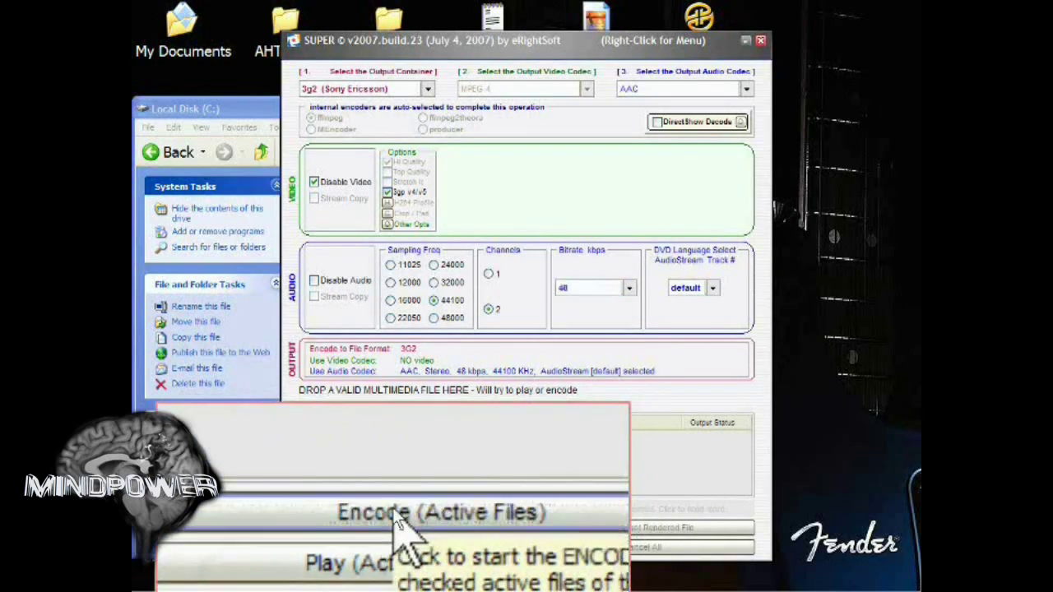
left_click(395, 512)
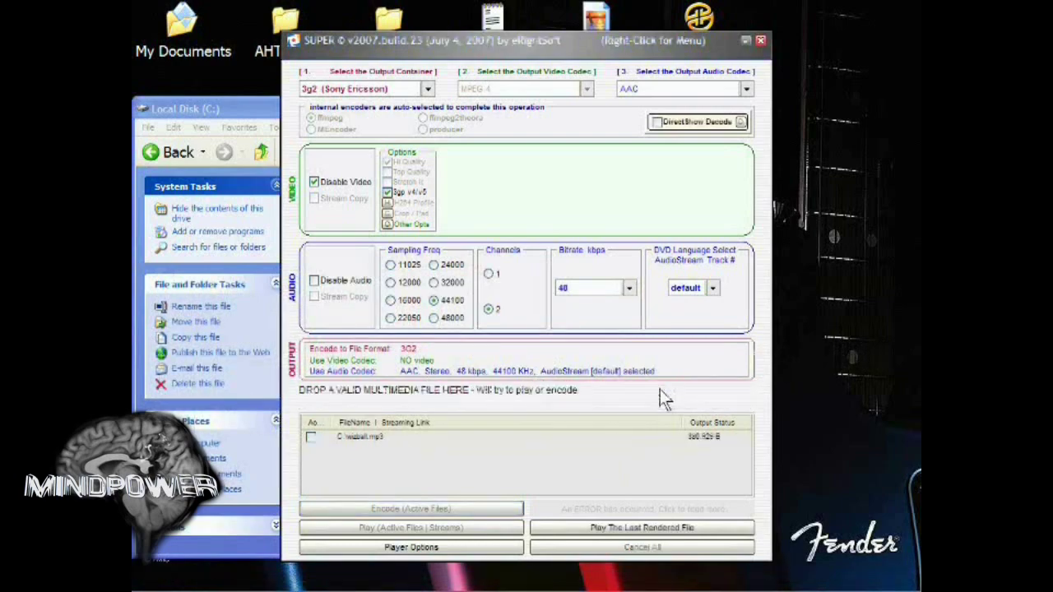
left_click(761, 42)
left_click(496, 359)
left_click_drag(403, 116, 458, 16)
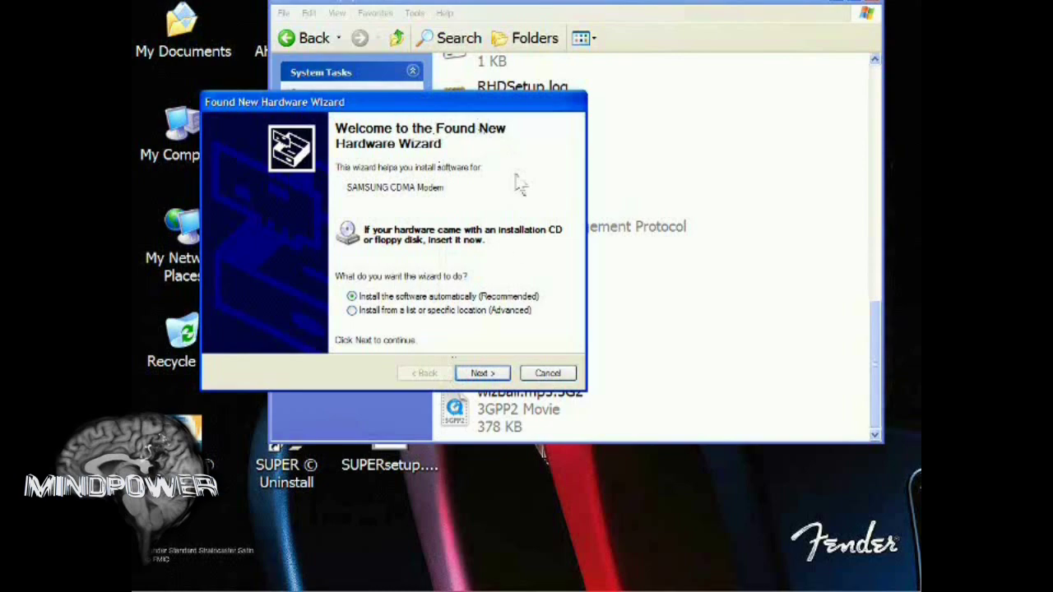
Cancel the Found New Hardware Wizard and dismiss the Removable Disk (I:) autoplay prompt
left_click(563, 377)
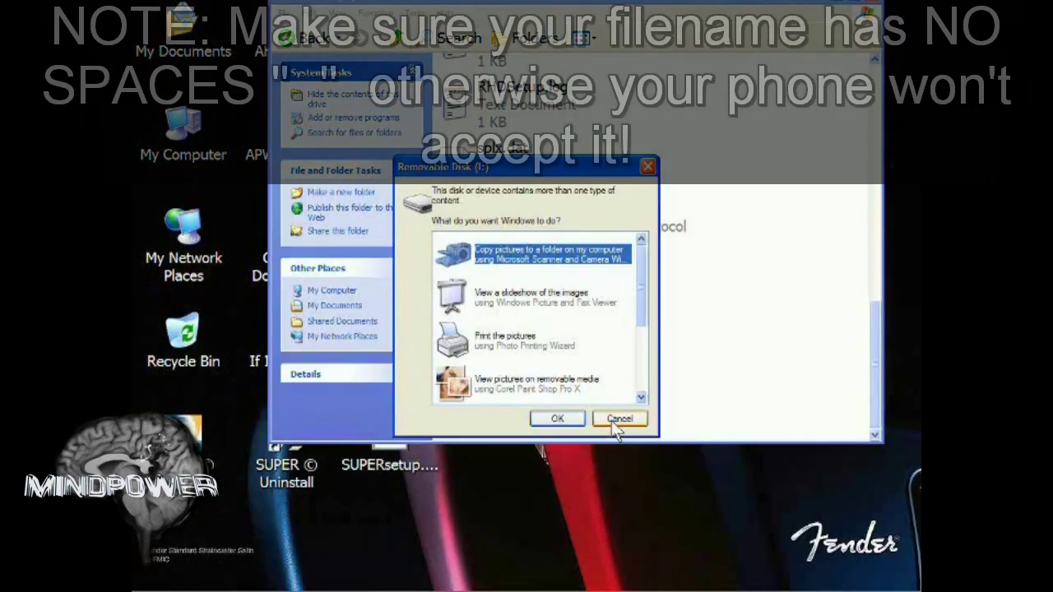
left_click(613, 421)
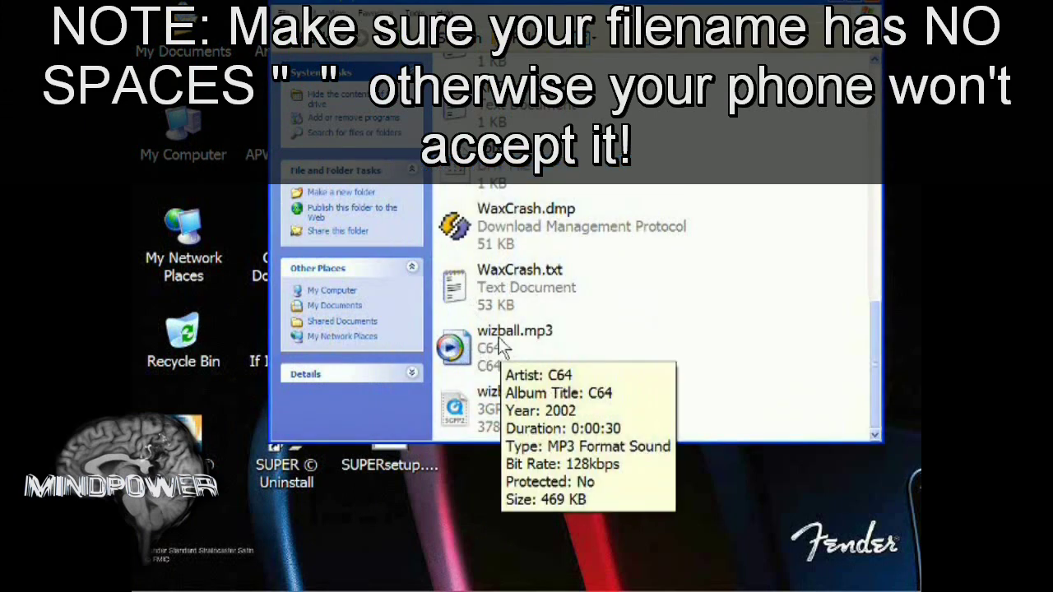
Rename wizball.mp3.3G2 to wizball.3G2 by removing the extra .mp3
left_click(531, 403)
right_click(527, 391)
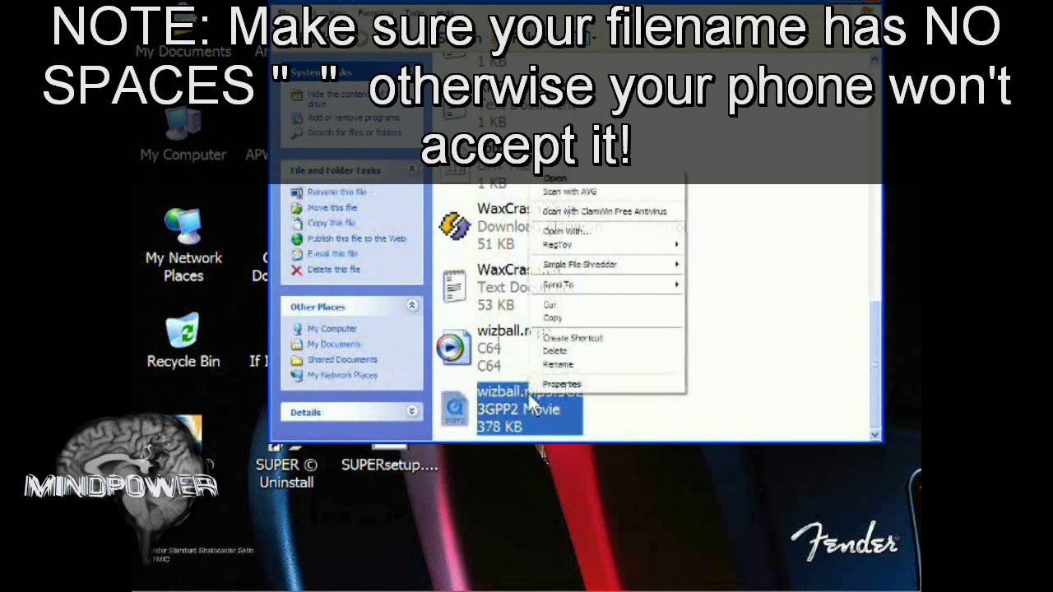
left_click(572, 362)
right_click(553, 403)
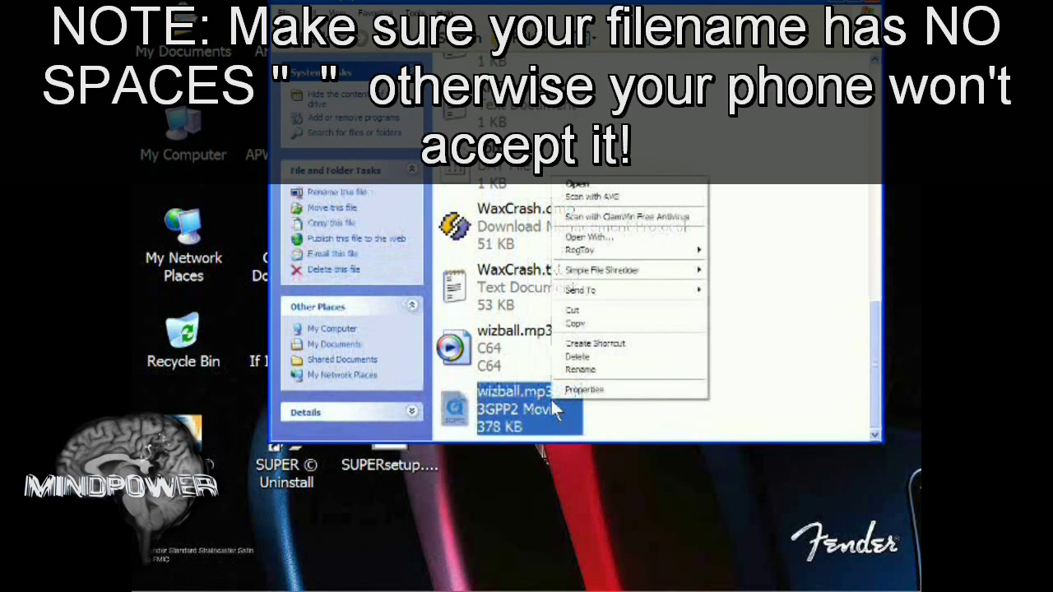
left_click(587, 372)
key("BackSpace")
key("BackSpace")
key("BackSpace")
key("BackSpace")
key("Return")
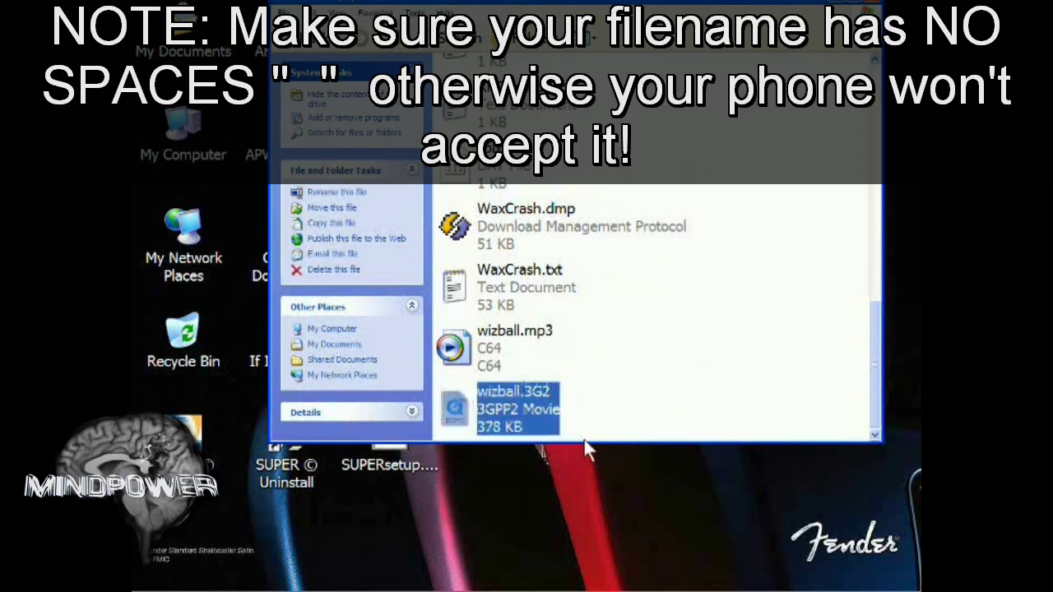
Copy wizball.3G2 and minimize the Explorer window to the desktop
right_click(525, 391)
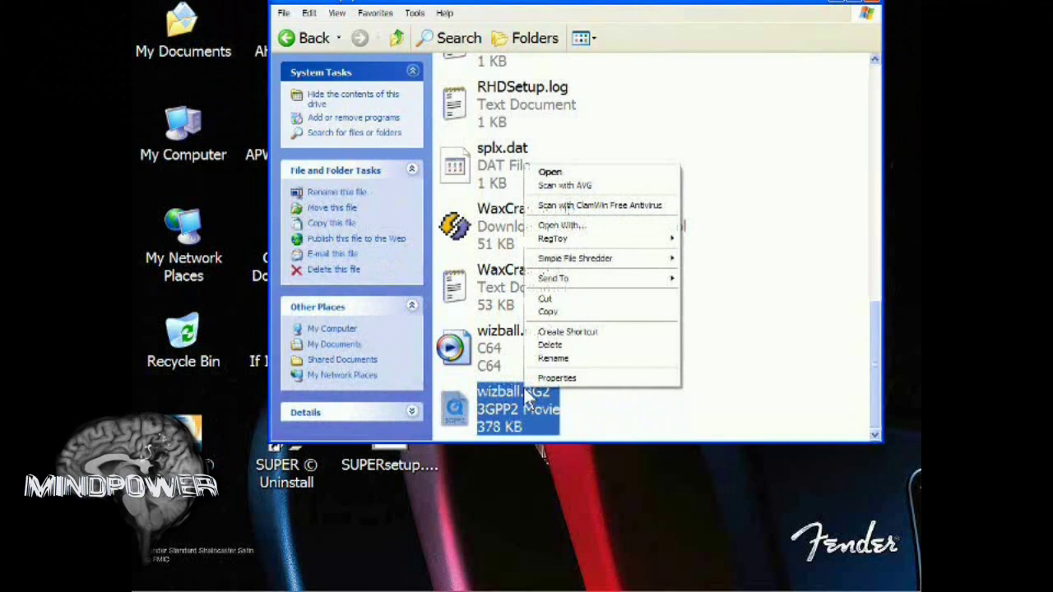
left_click(589, 313)
left_click_drag(836, 1, 824, 50)
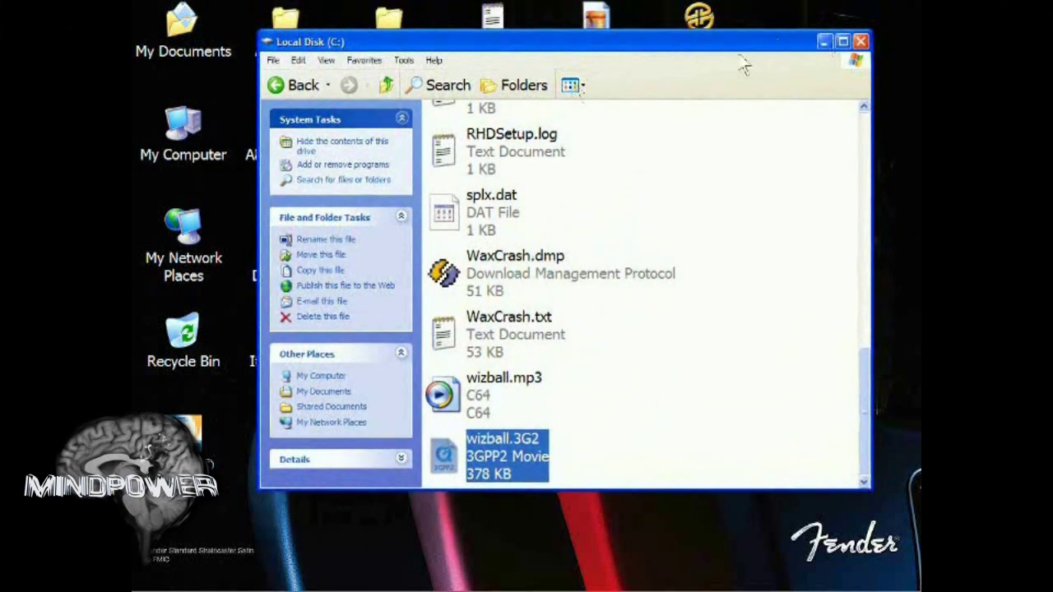
left_click(823, 41)
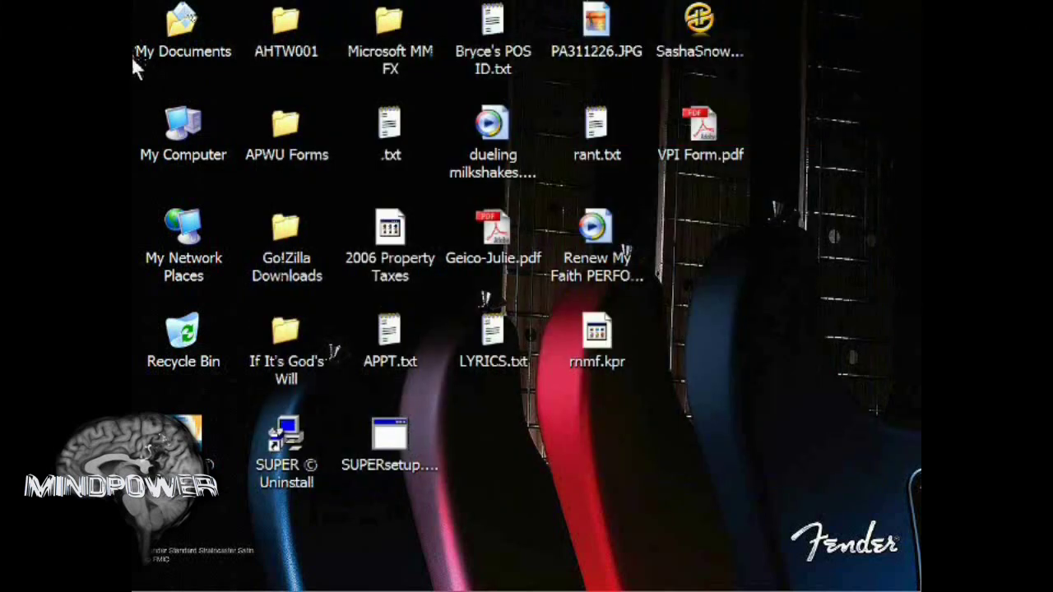
Browse from My Computer to the phone's Removable Disk (I:) DCIM\100SSMED folder
double_click(181, 128)
scroll(404, 259, "down", 5)
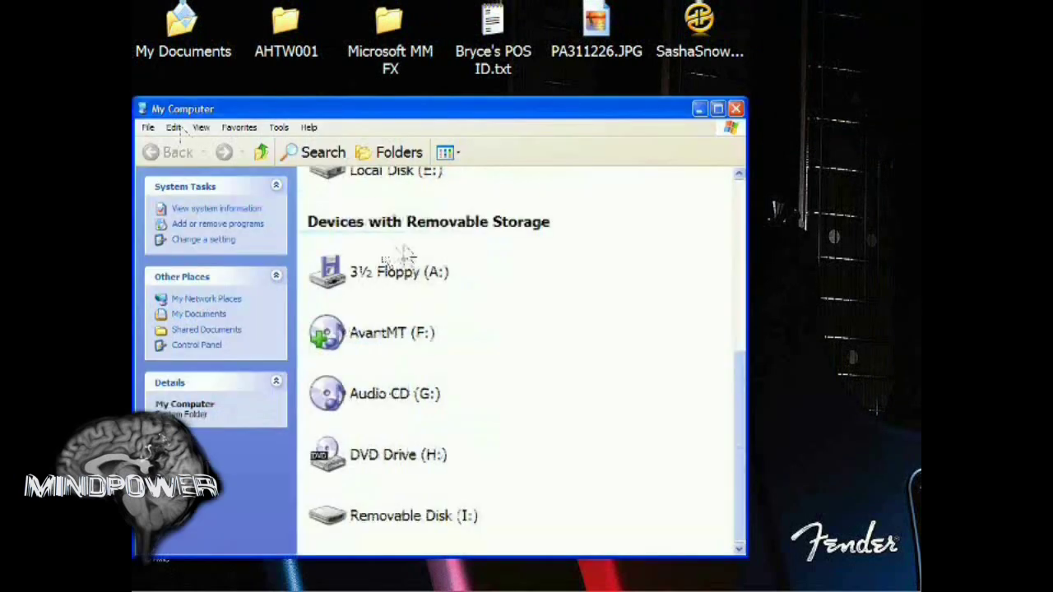
double_click(459, 516)
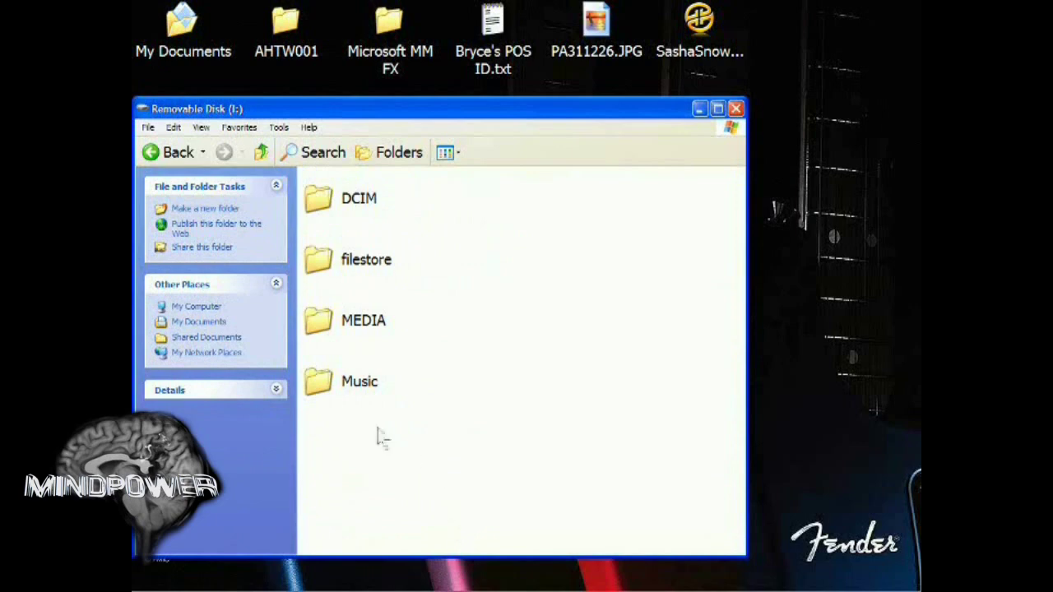
double_click(366, 207)
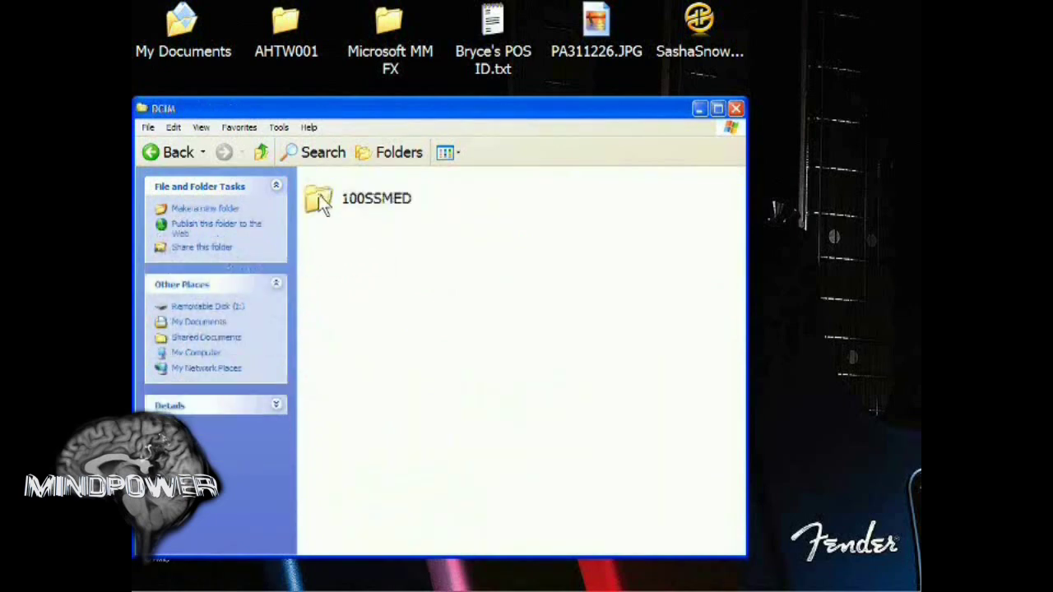
double_click(382, 207)
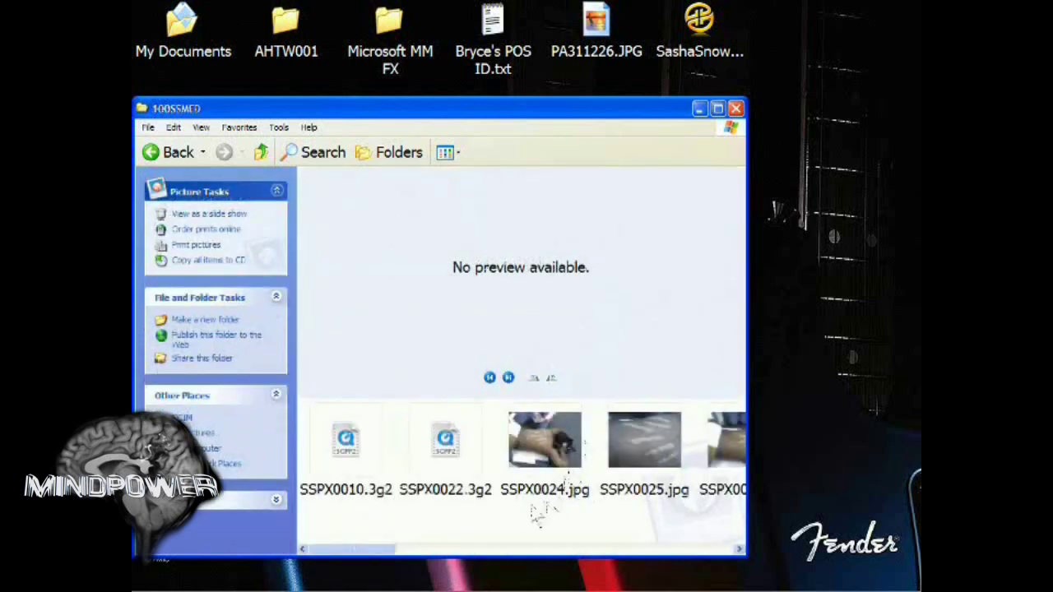
Paste wizball.3G2 into the 100SSMED folder
left_click_drag(382, 562, 381, 512)
right_click(379, 505)
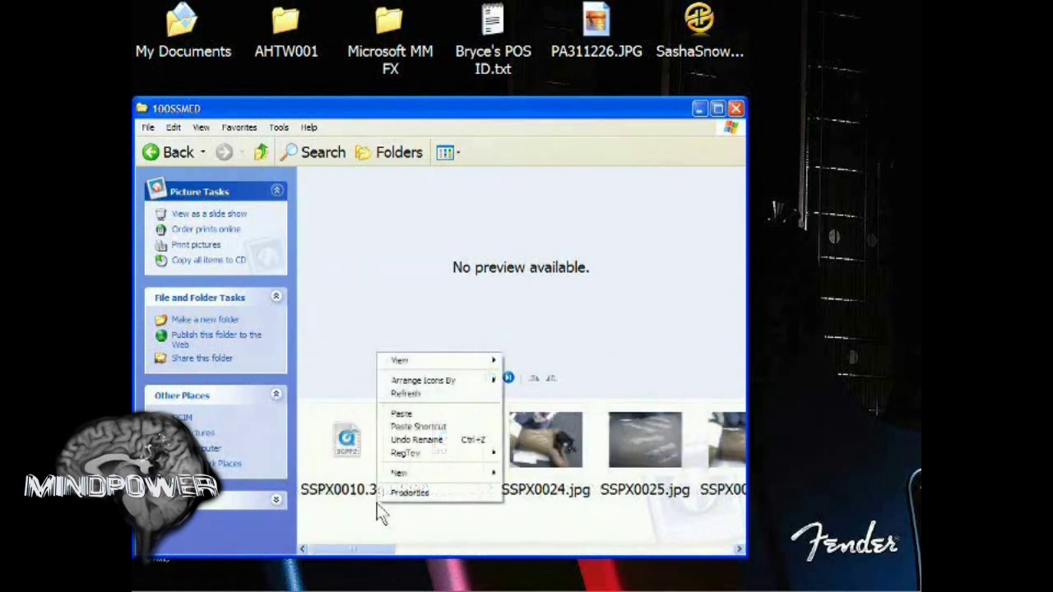
left_click(424, 414)
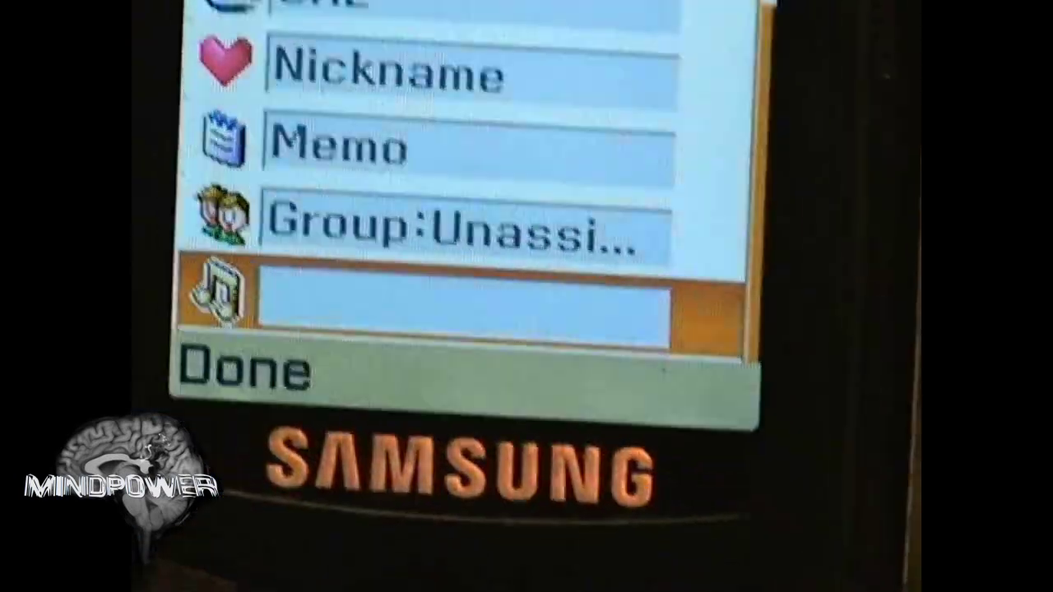
Save the contact entry, then play its 'no title' ringtone from the contact's details
key("Return")
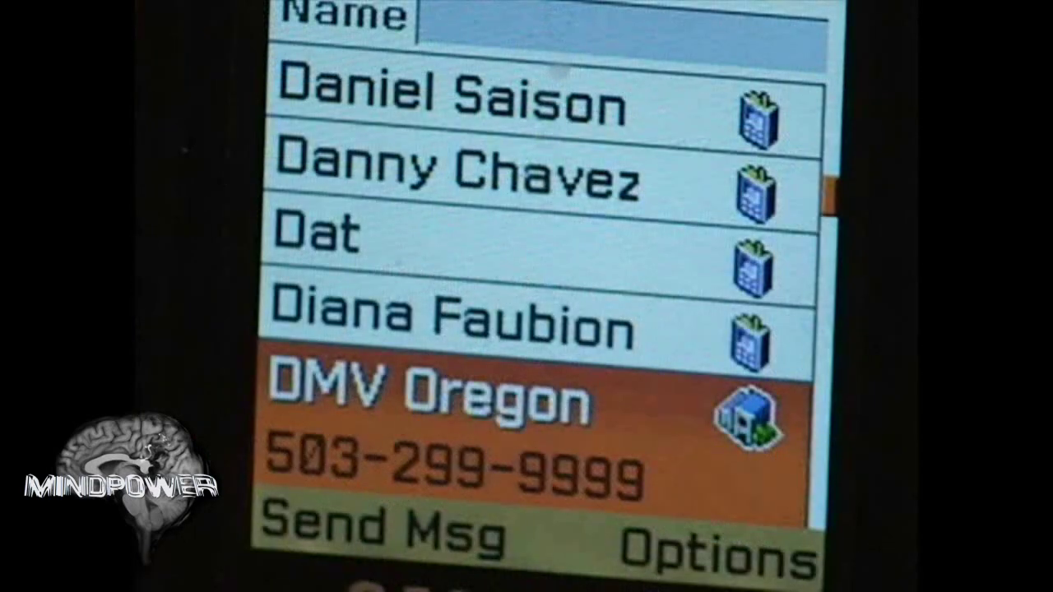
key("Return")
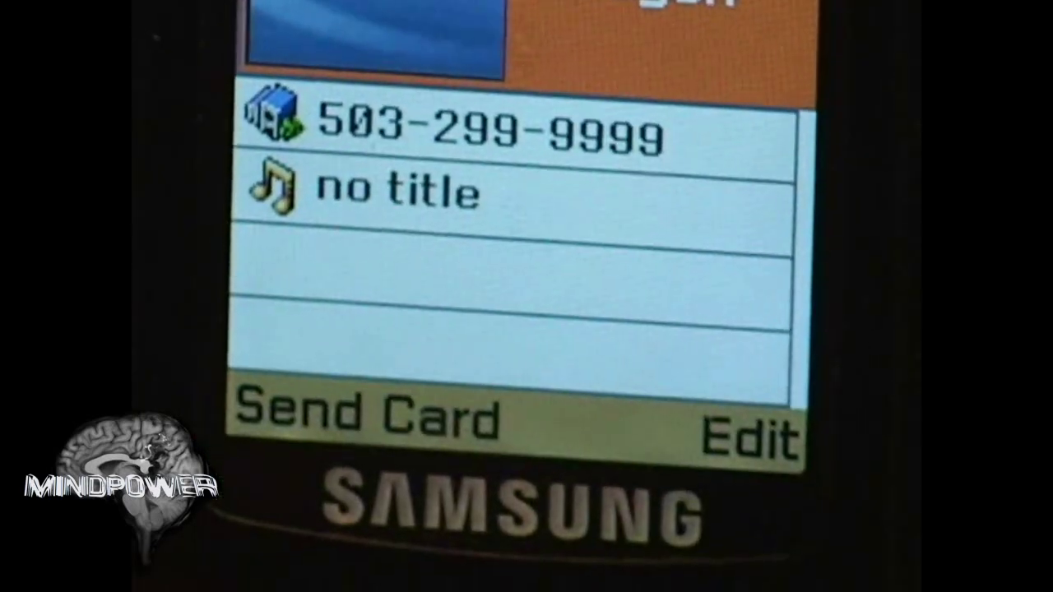
key("Down")
key("Return")
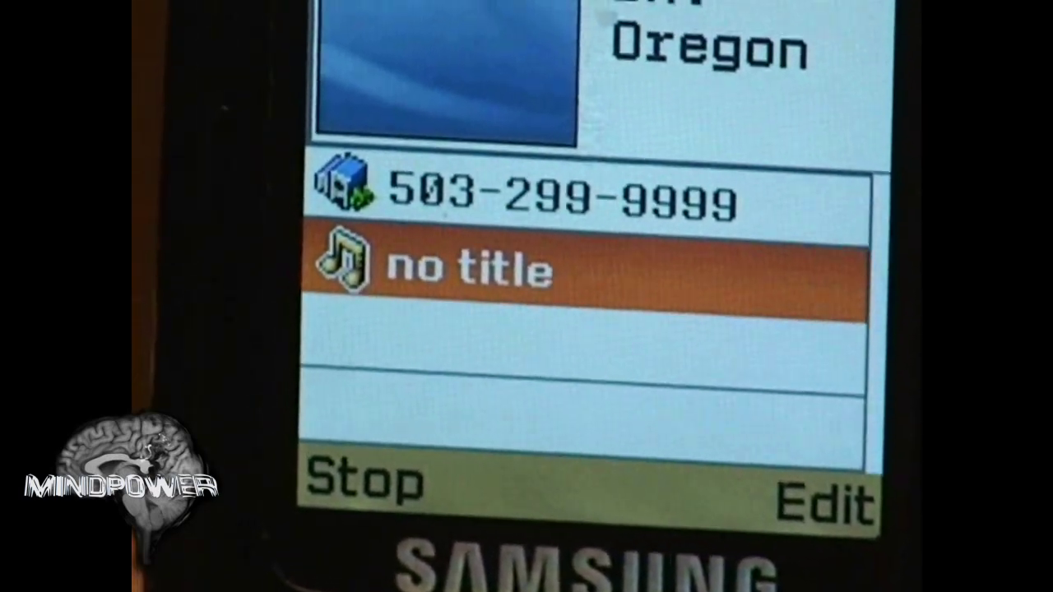